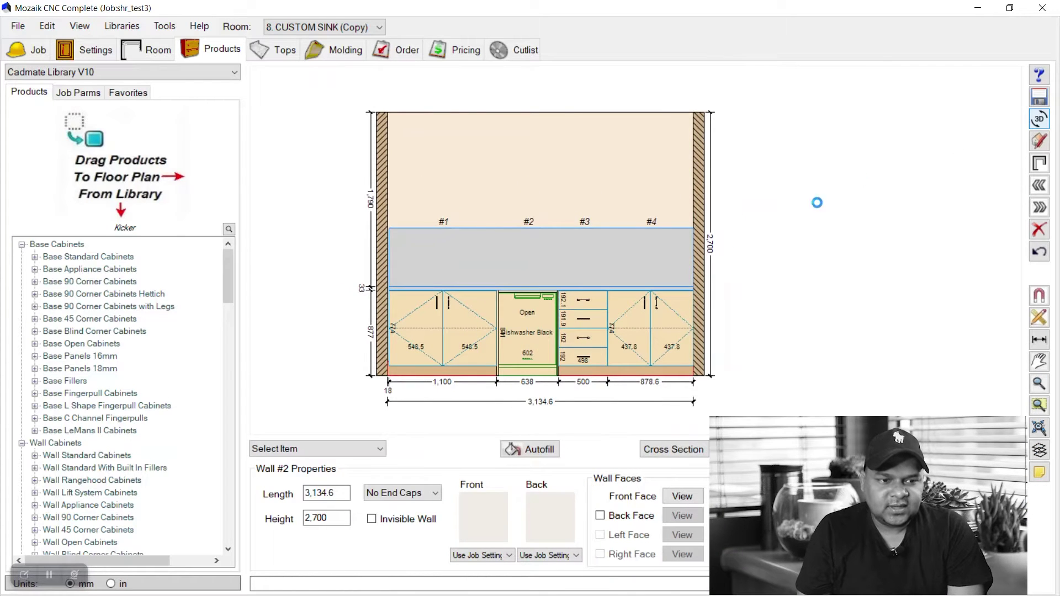
# Inspect the Wall #2 cabinet run in 3D from a low angle, and close the room viewer.
pyautogui.moveTo(649, 360); pyautogui.dragTo(658, 458)
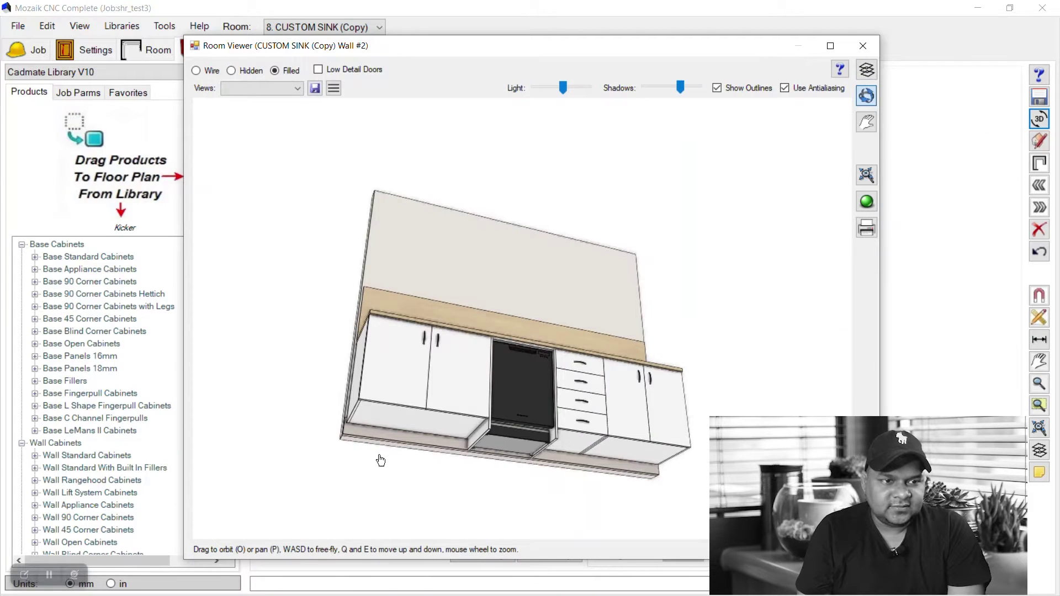
pyautogui.click(862, 46)
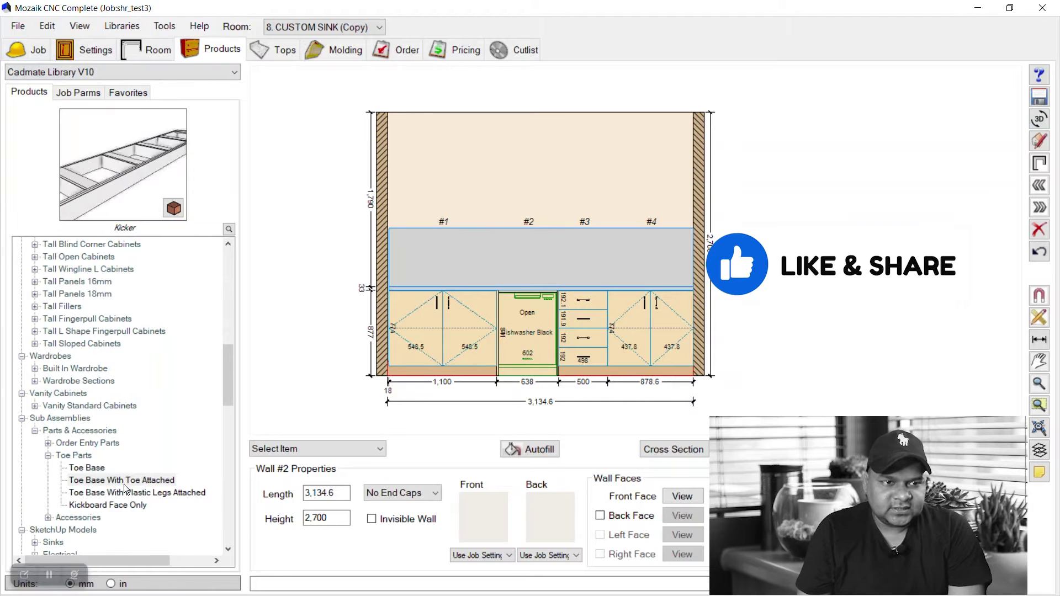
# Compare the library previews of the Toe Base With Toe Attached and the plain Toe Base.
pyautogui.click(114, 480)
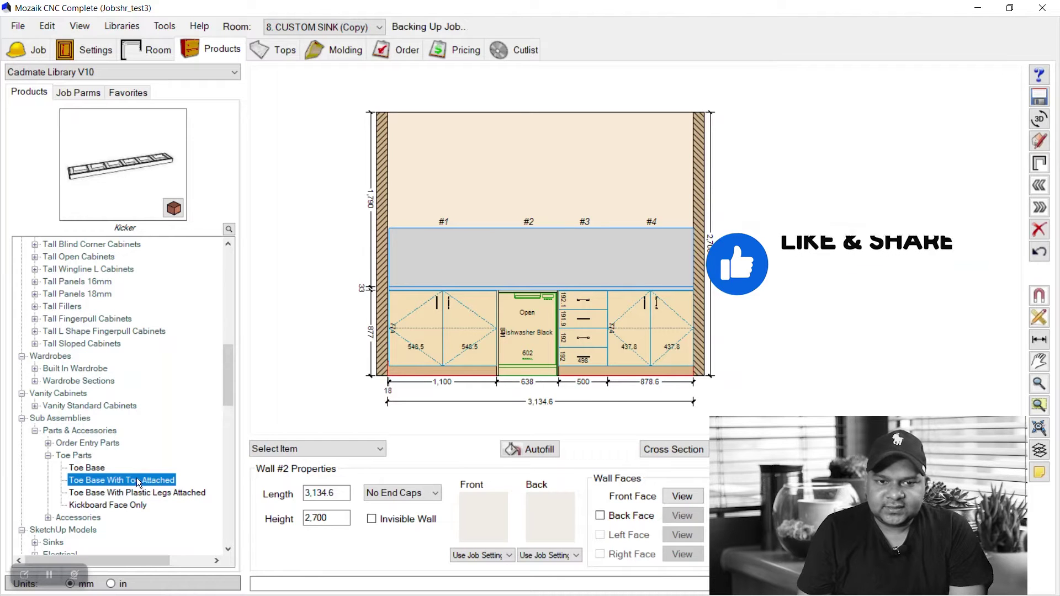
pyautogui.click(99, 468)
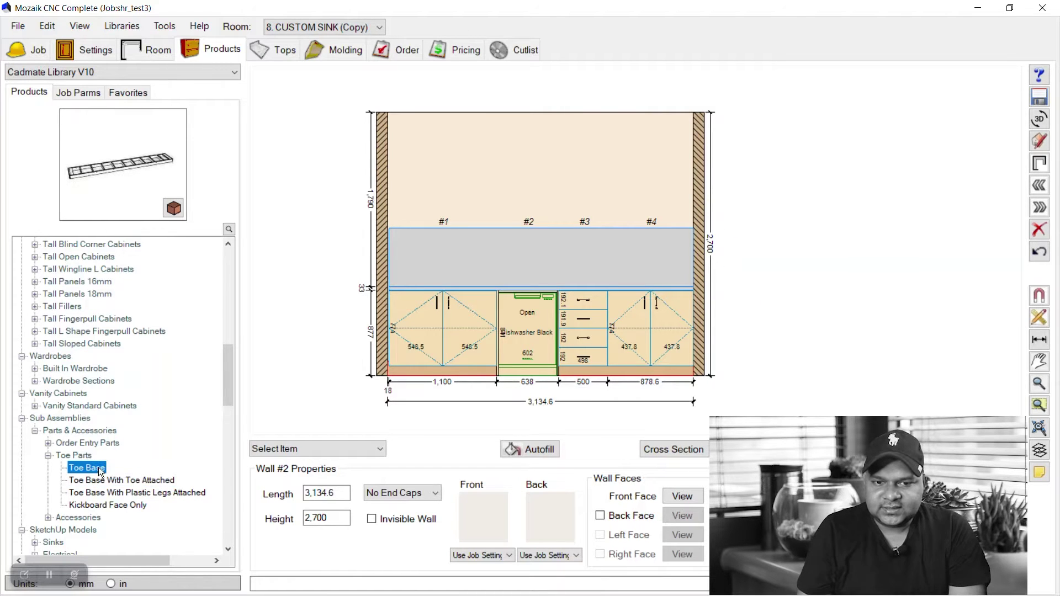
pyautogui.moveTo(96, 191); pyautogui.dragTo(137, 202)
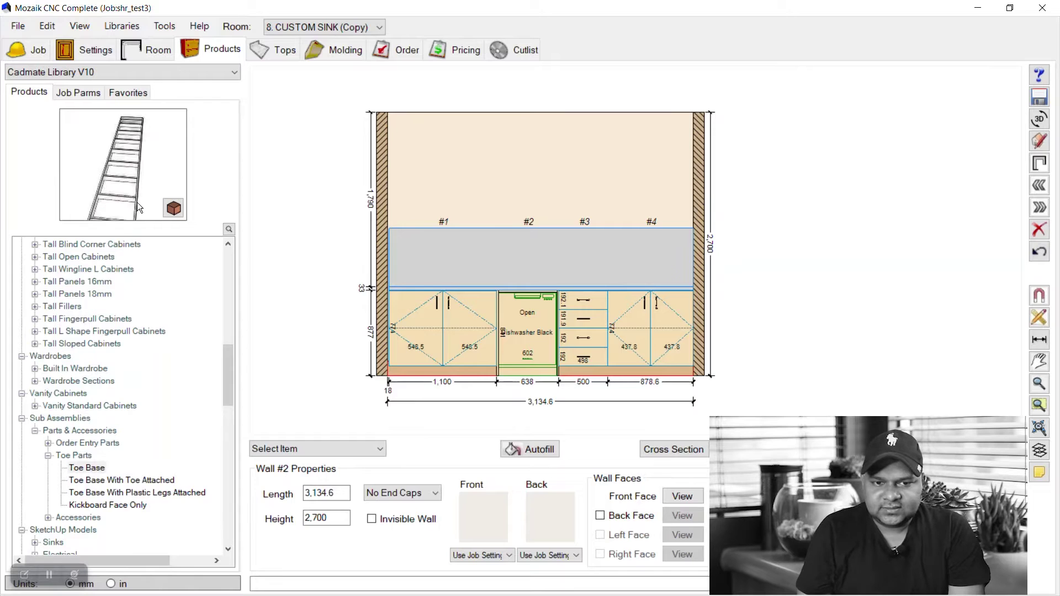
# Place a Toe Base With Toe Attached beneath the Wall #2 base cabinets, with a width of 1100+638 mm and left clearance of 0.
pyautogui.click(117, 476)
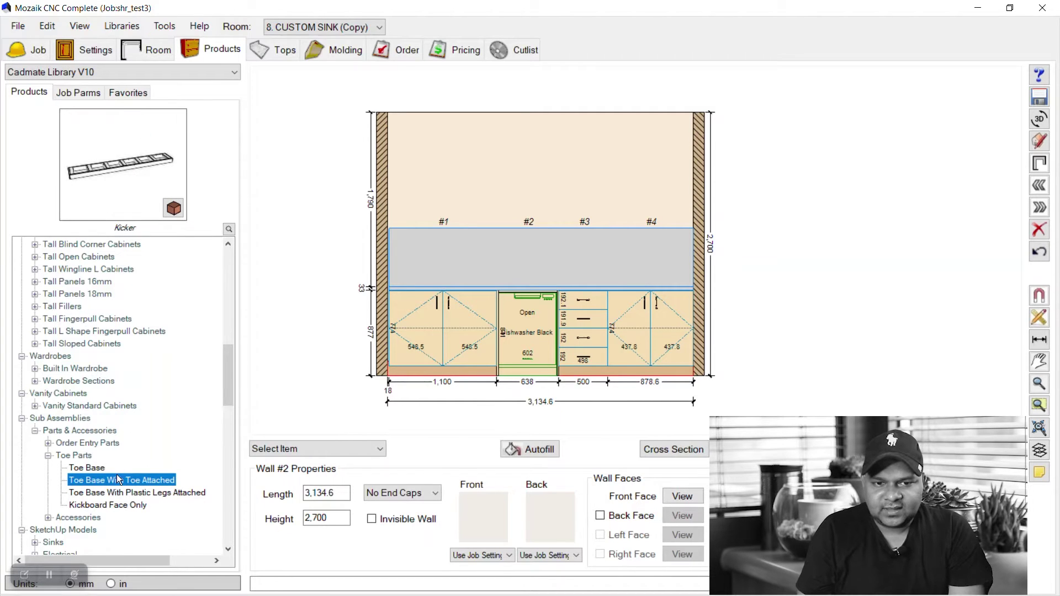
pyautogui.moveTo(171, 479); pyautogui.dragTo(467, 369)
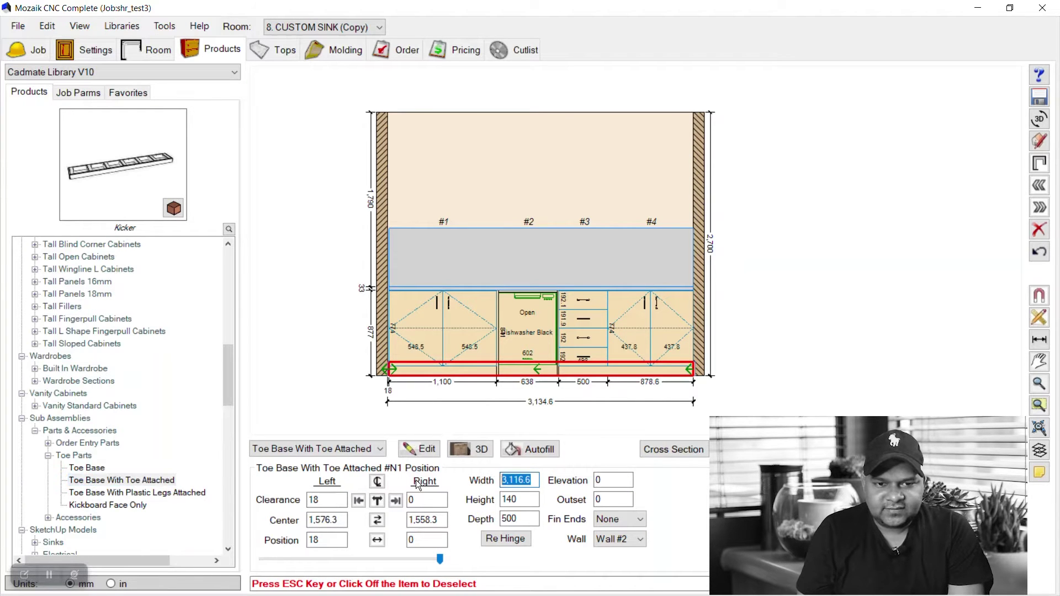
pyautogui.write('1100+')
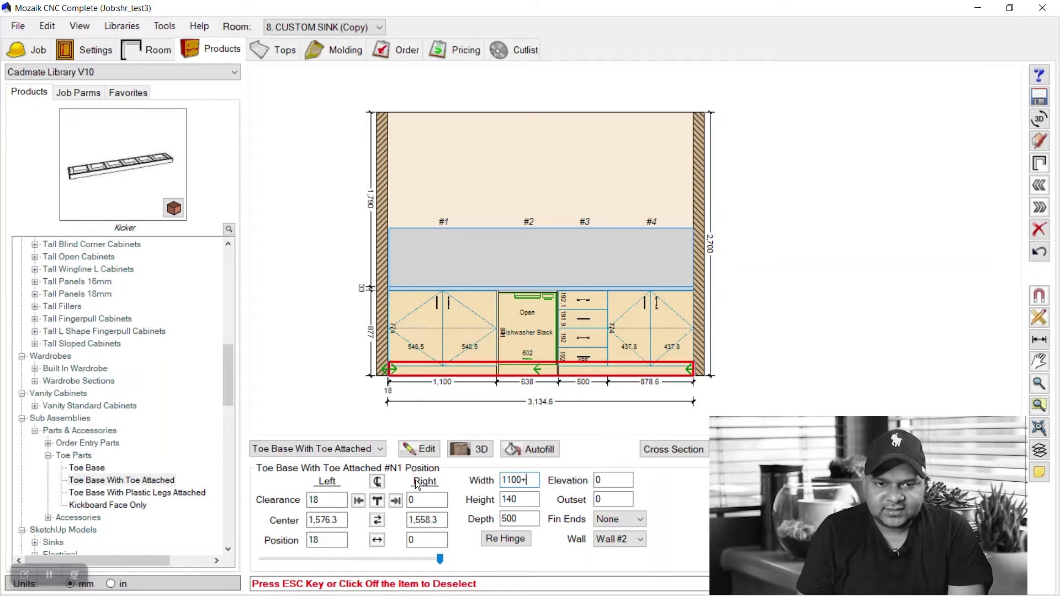
pyautogui.write('638')
pyautogui.press('Return')
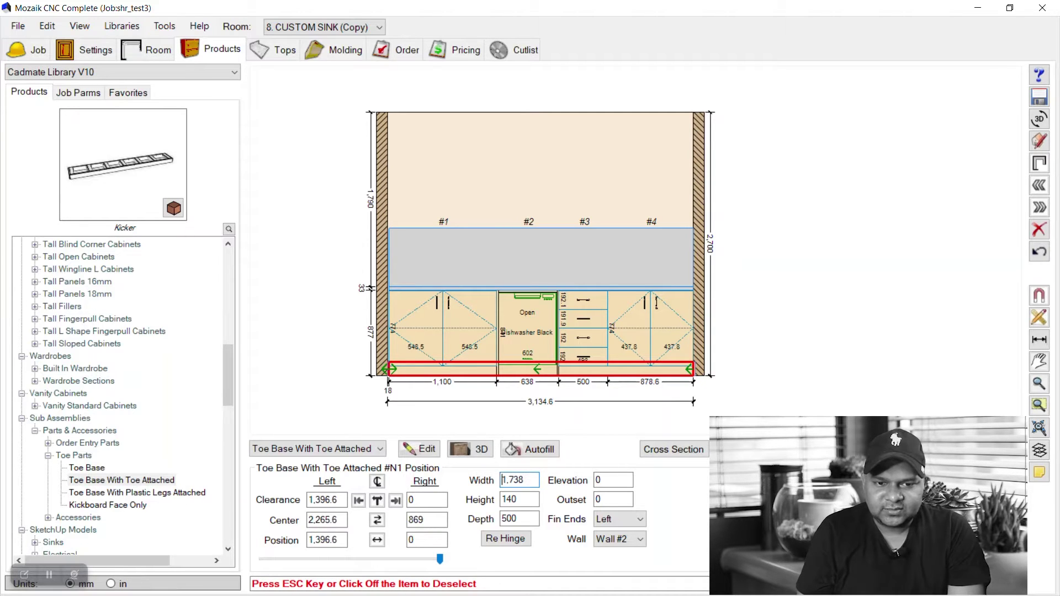
pyautogui.click(331, 500)
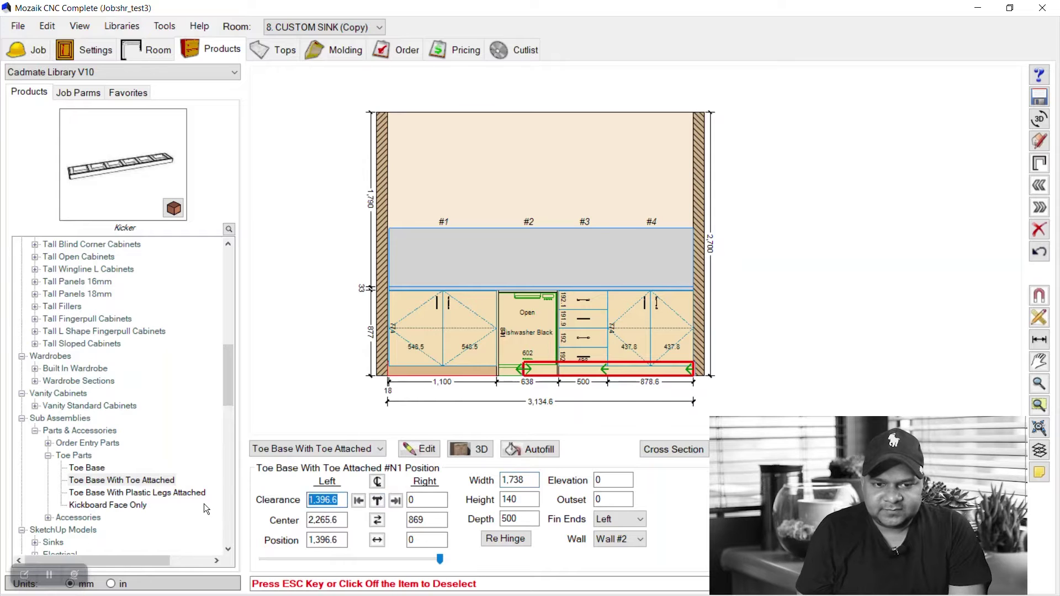
pyautogui.write('0')
pyautogui.press('Return')
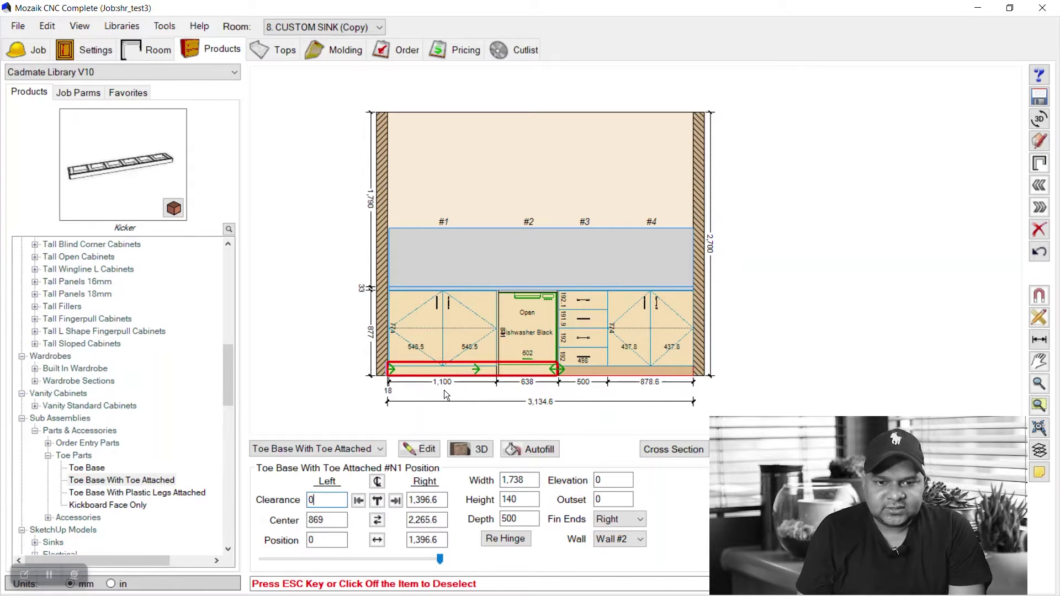
# Shorten the toe base so it ends before the dishwasher, setting its width to 1100 mm.
pyautogui.scroll(3, 549, 376)
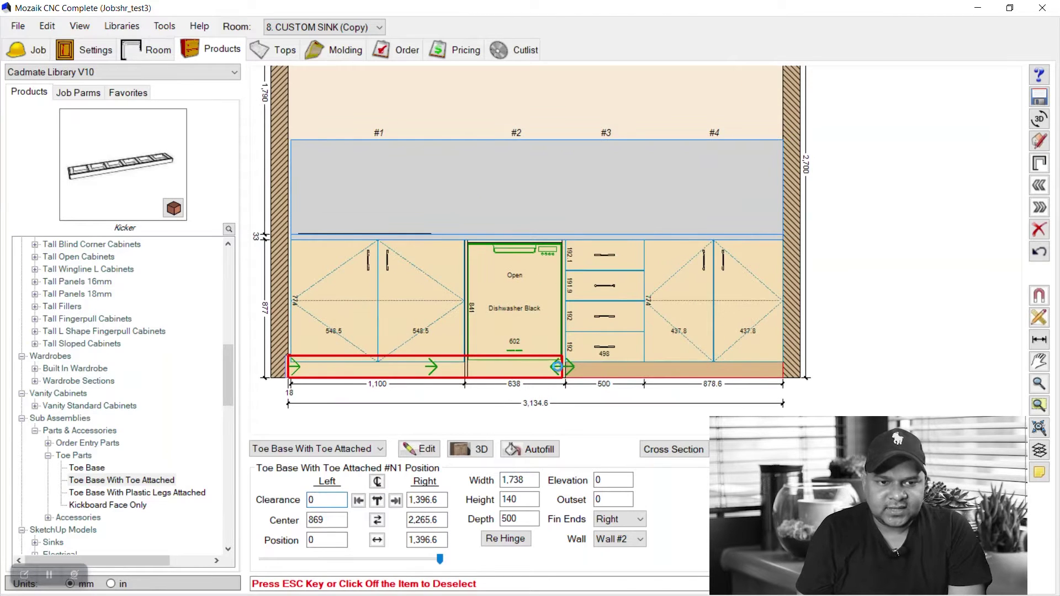
pyautogui.moveTo(557, 366); pyautogui.dragTo(453, 378)
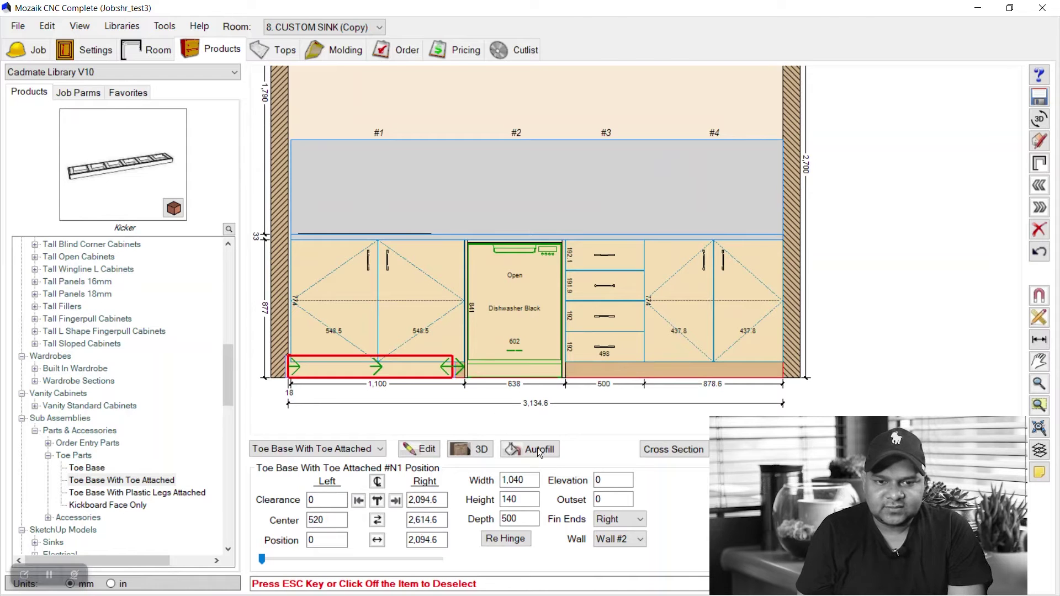
pyautogui.doubleClick(529, 475)
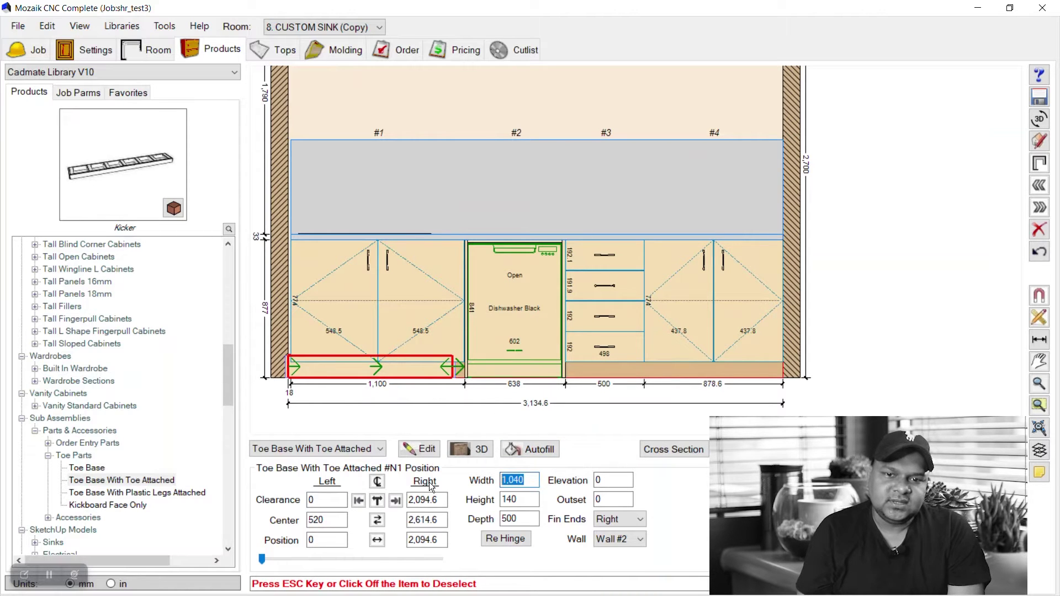
pyautogui.write('11')
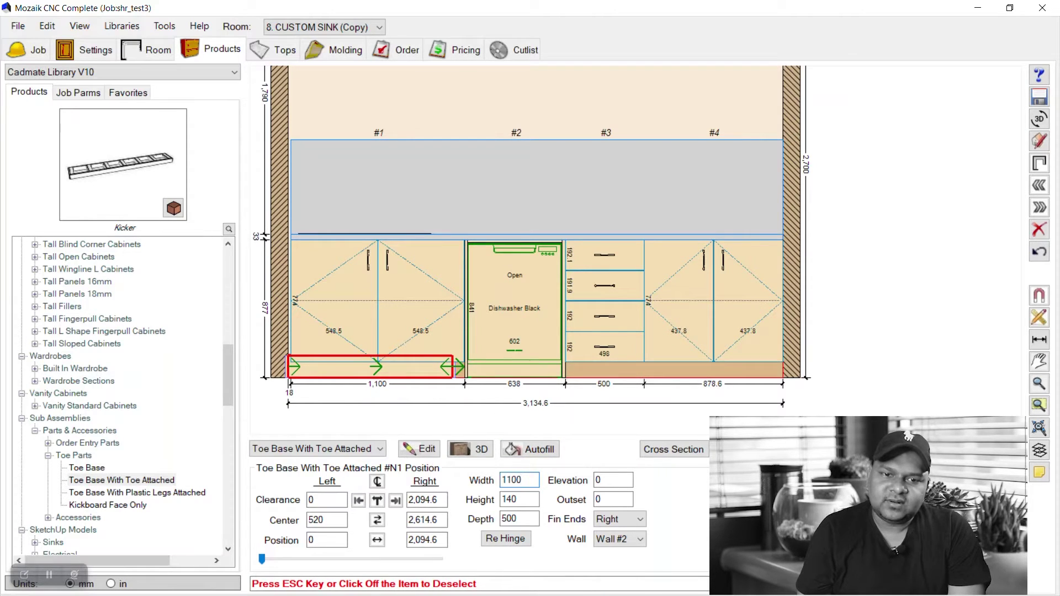
pyautogui.press('Return')
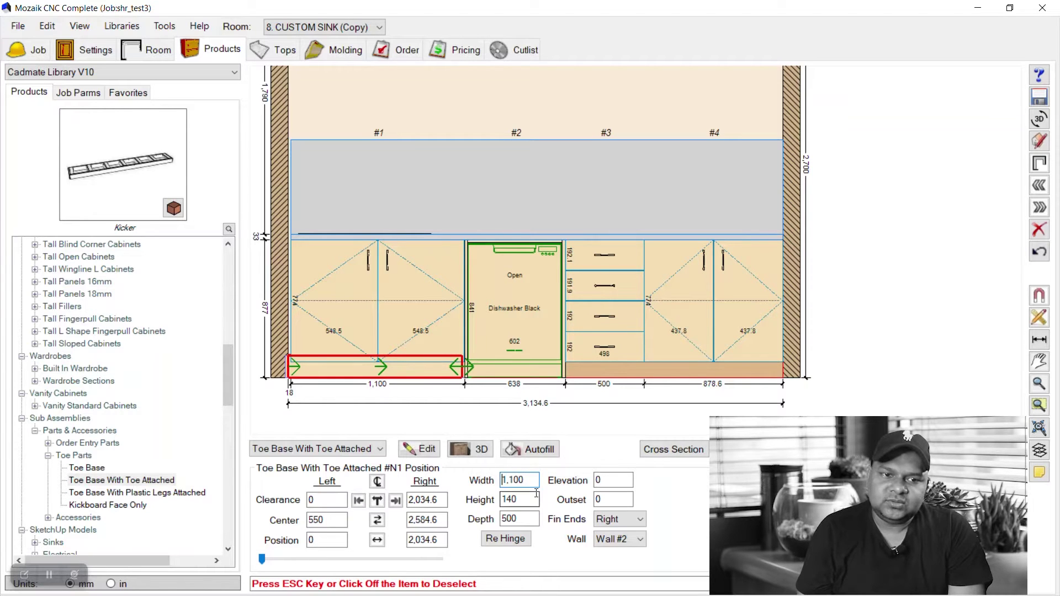
# Set the height of the toe base under cabinet #1 to 100 mm and deselect it.
pyautogui.scroll(1, 292, 365)
pyautogui.scroll(1, 291, 365)
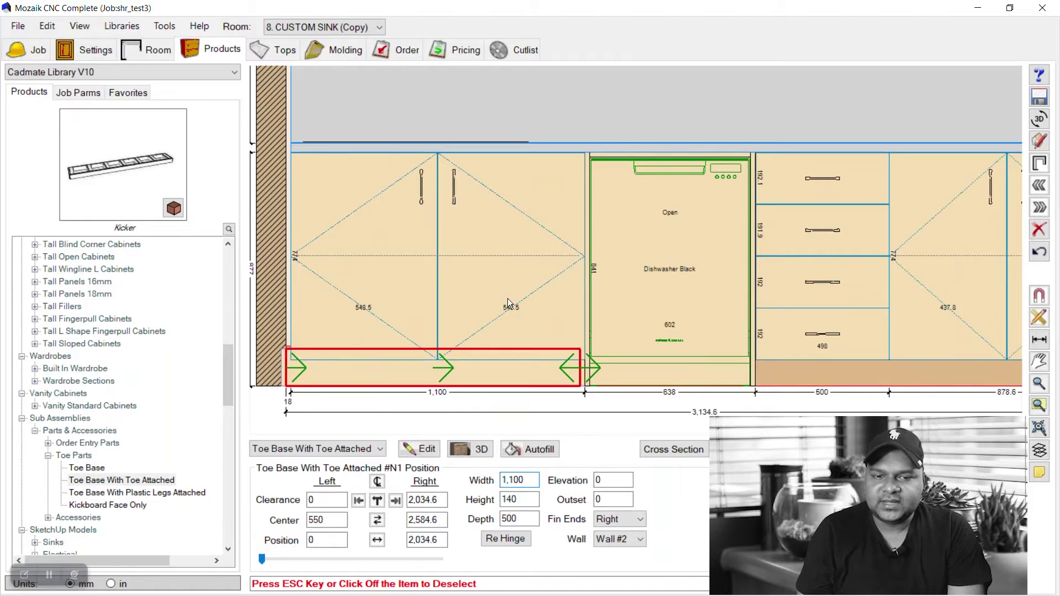
pyautogui.scroll(-2, 452, 358)
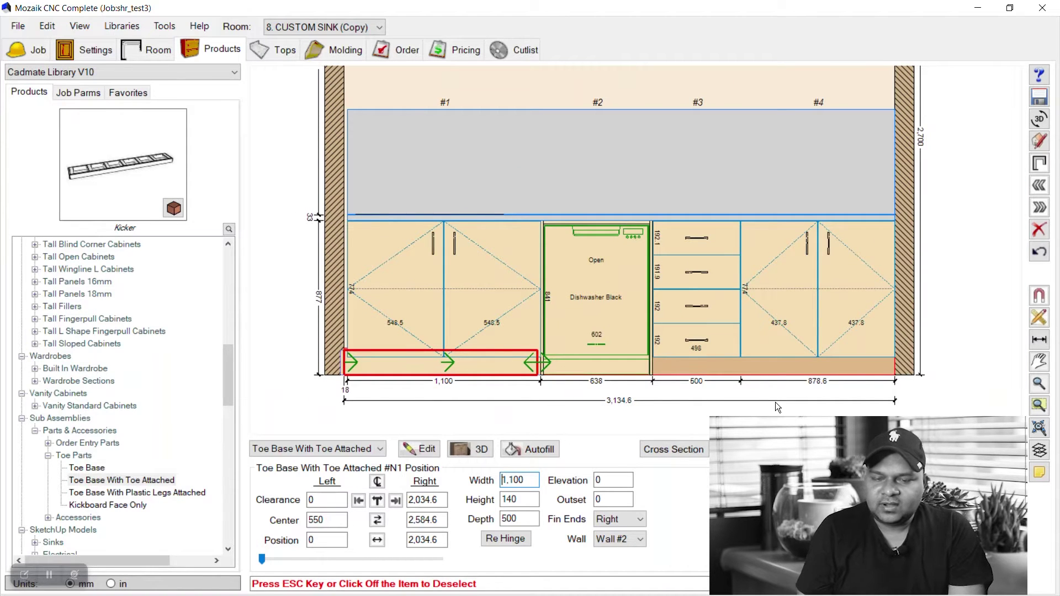
pyautogui.scroll(1, 505, 409)
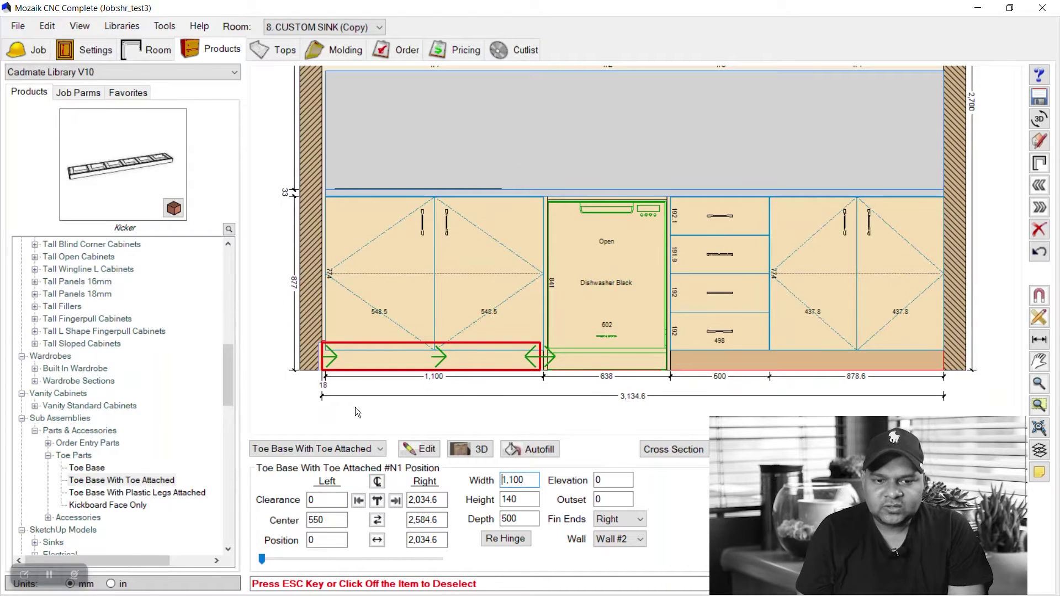
pyautogui.scroll(-1, 314, 393)
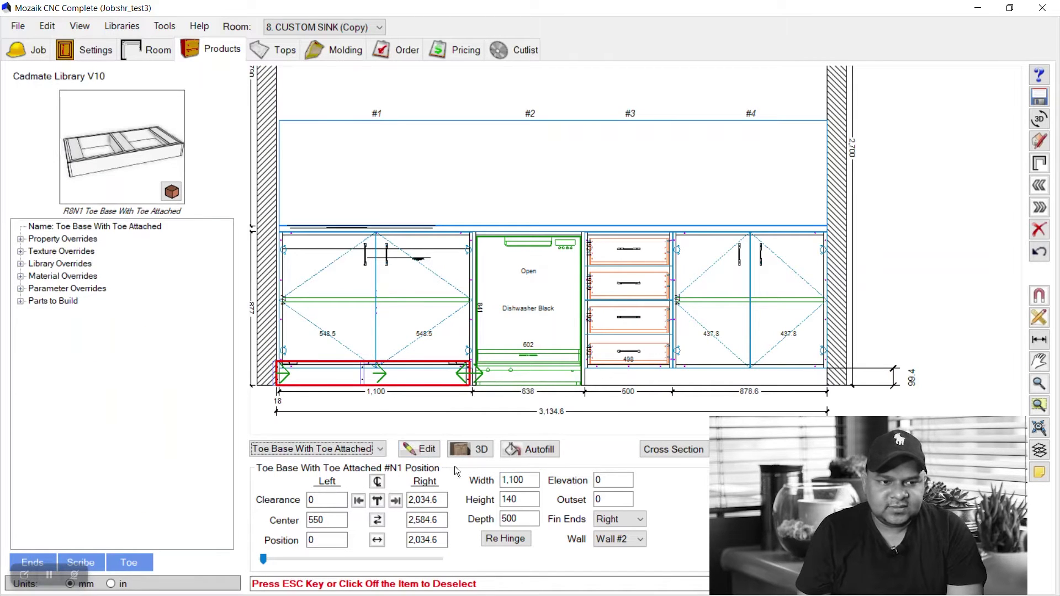
pyautogui.doubleClick(507, 496)
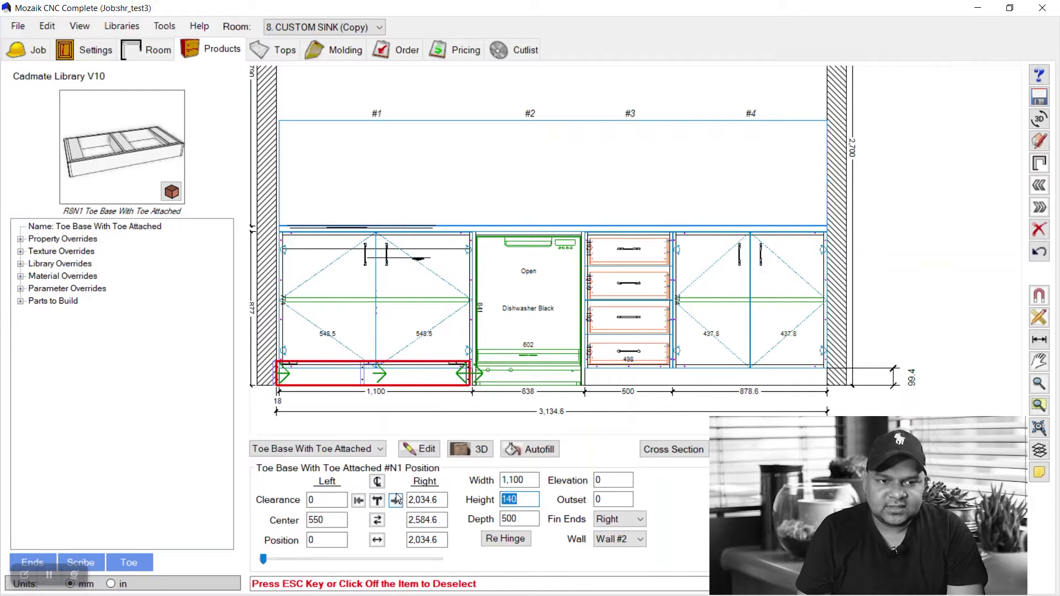
pyautogui.write('10')
pyautogui.press('Return')
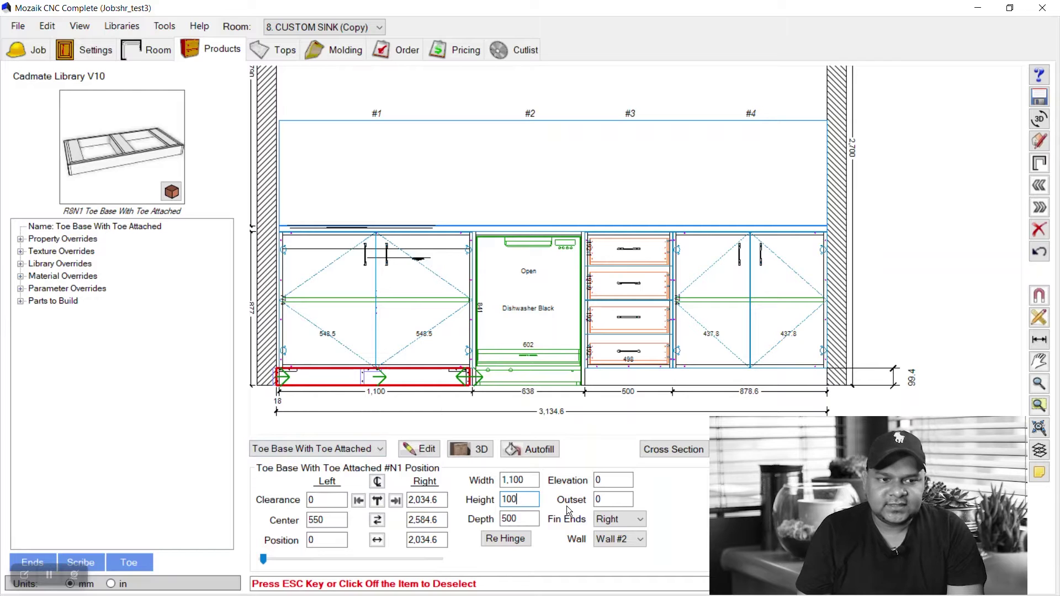
pyautogui.click(422, 425)
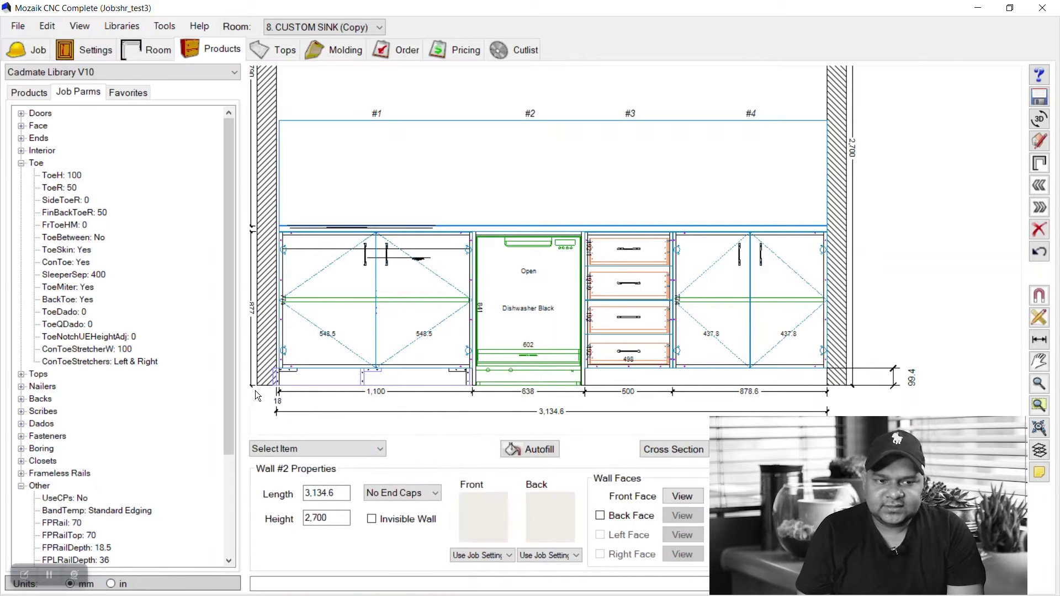
# Place a second Toe Base With Toe Attached under cabinets #3 and #4, pulling its dishwasher-side end in to about 1,190 mm wide.
pyautogui.moveTo(231, 419); pyautogui.dragTo(235, 478)
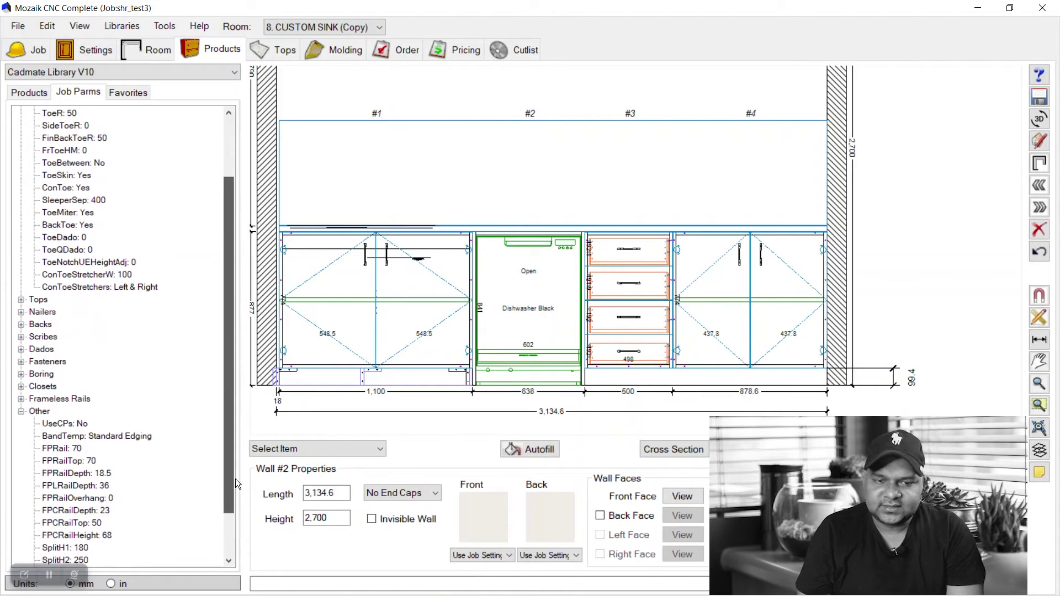
pyautogui.click(30, 93)
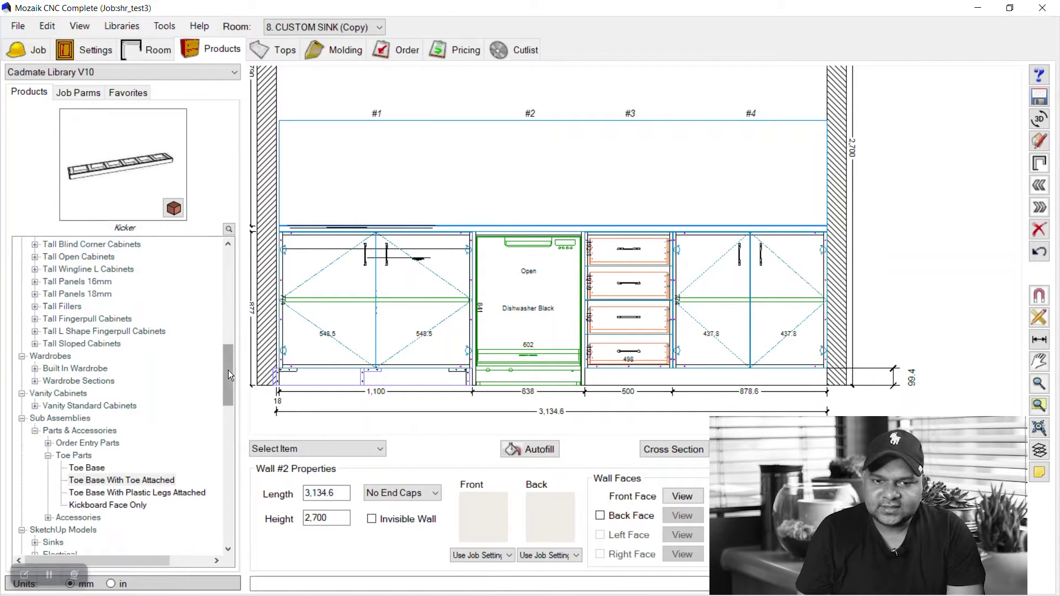
pyautogui.click(135, 480)
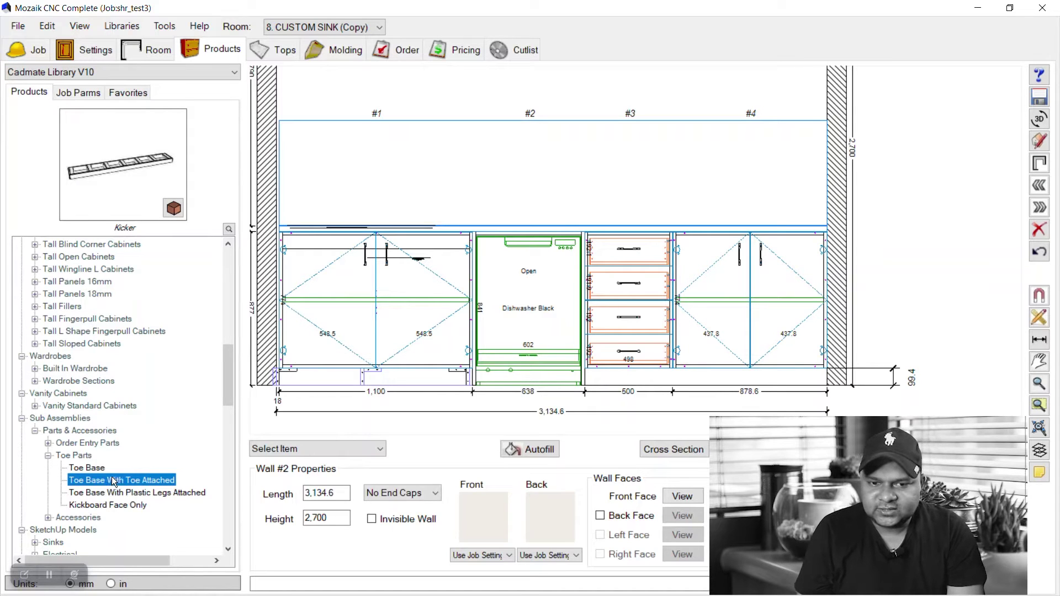
pyautogui.moveTo(379, 445); pyautogui.dragTo(710, 376)
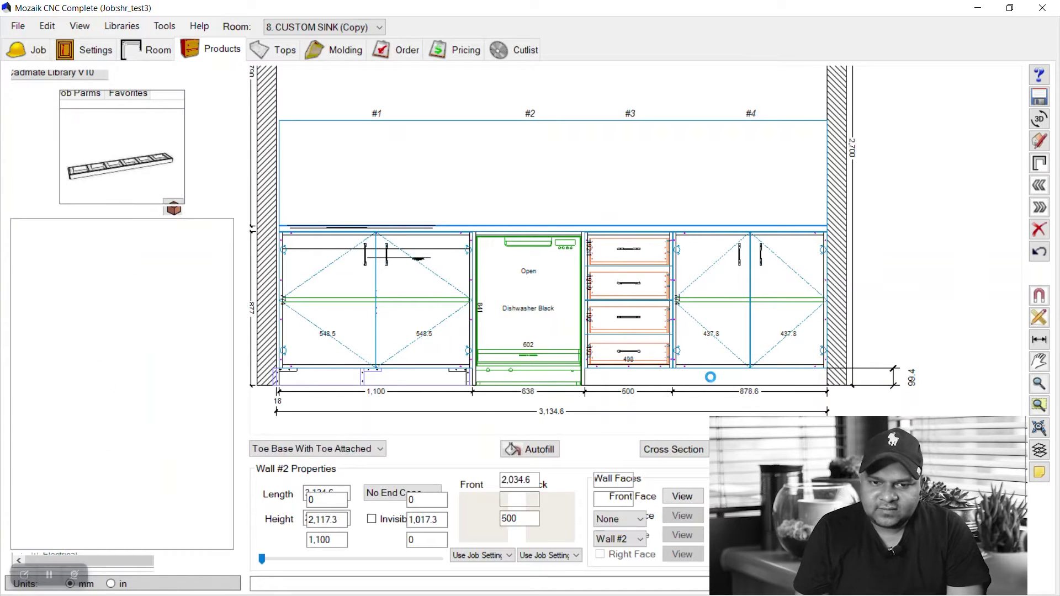
pyautogui.moveTo(481, 380); pyautogui.dragTo(618, 373)
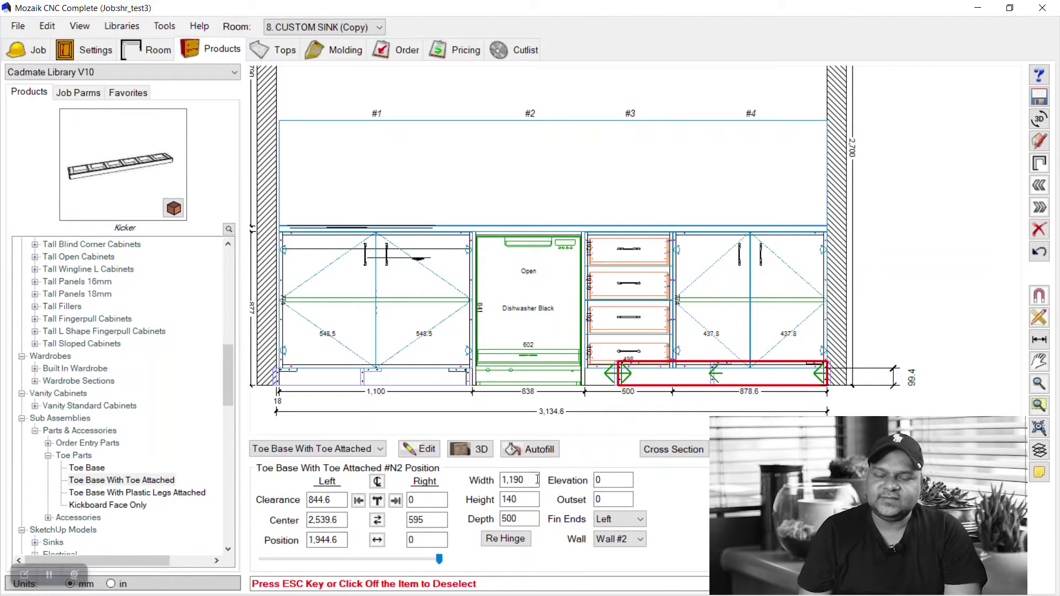
# Set the second toe base's height to 100 mm and its width to 500+878.6 mm, and deselect it.
pyautogui.doubleClick(508, 500)
pyautogui.write('100')
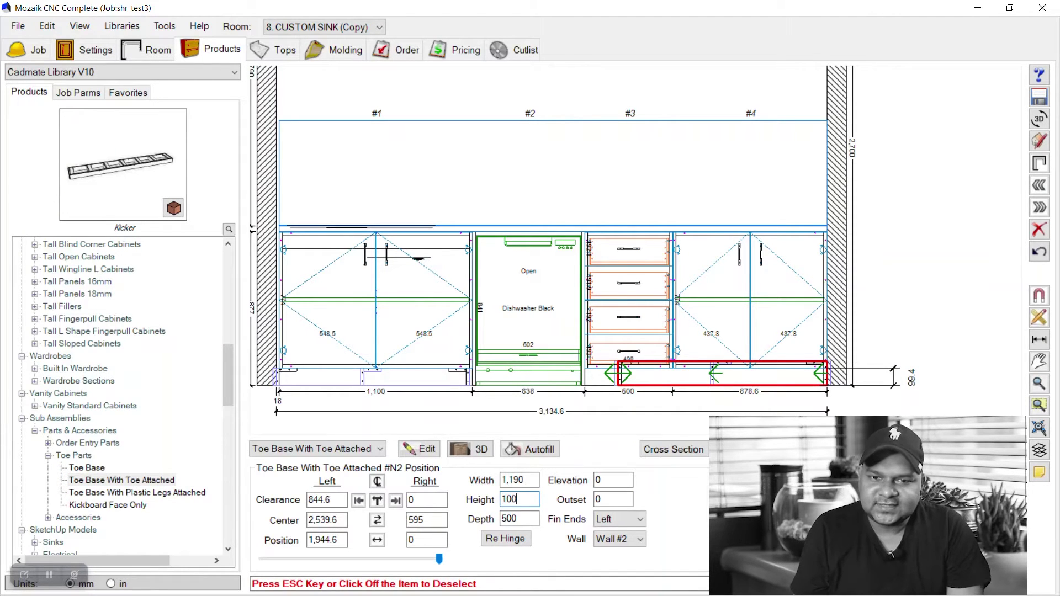
pyautogui.press('Return')
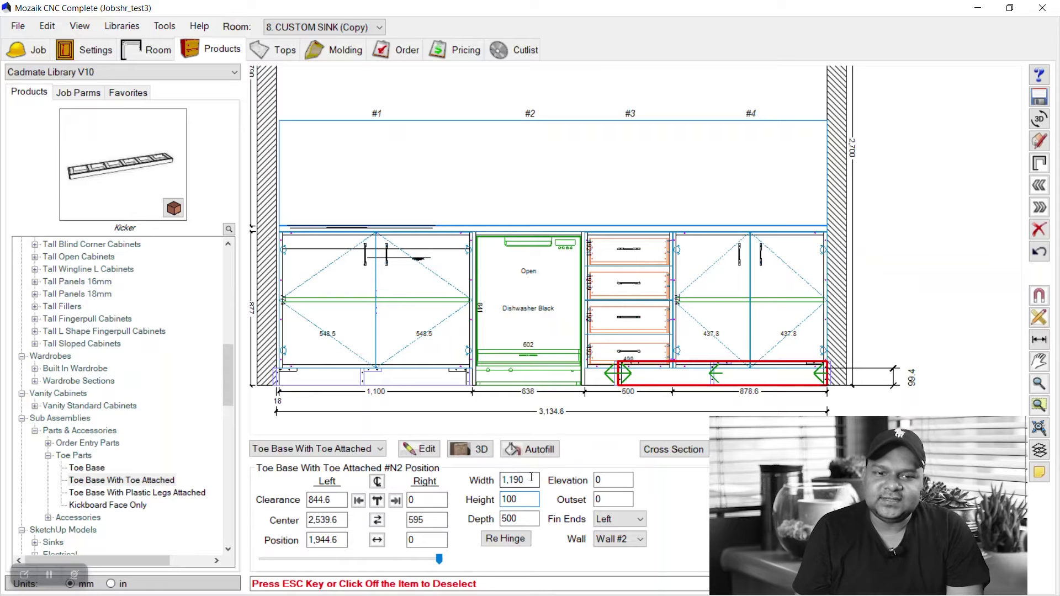
pyautogui.write('500+')
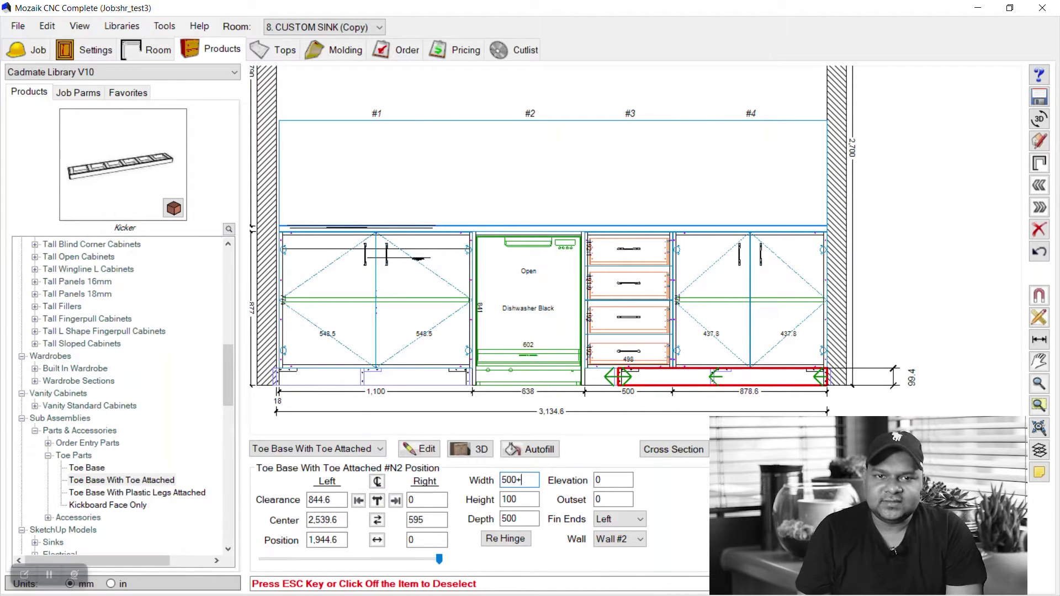
pyautogui.write('878.6')
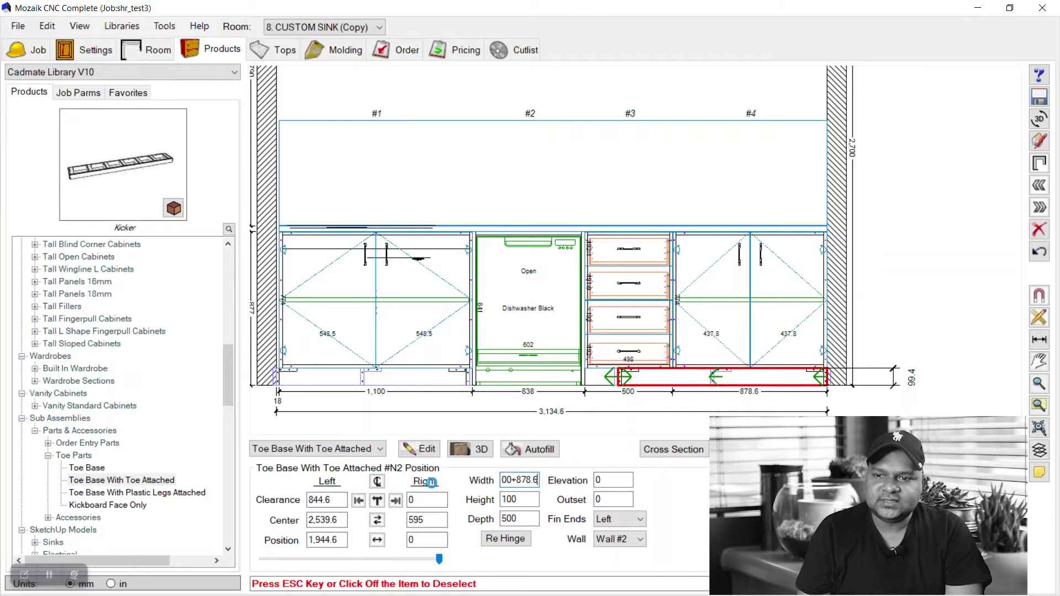
pyautogui.press('Return')
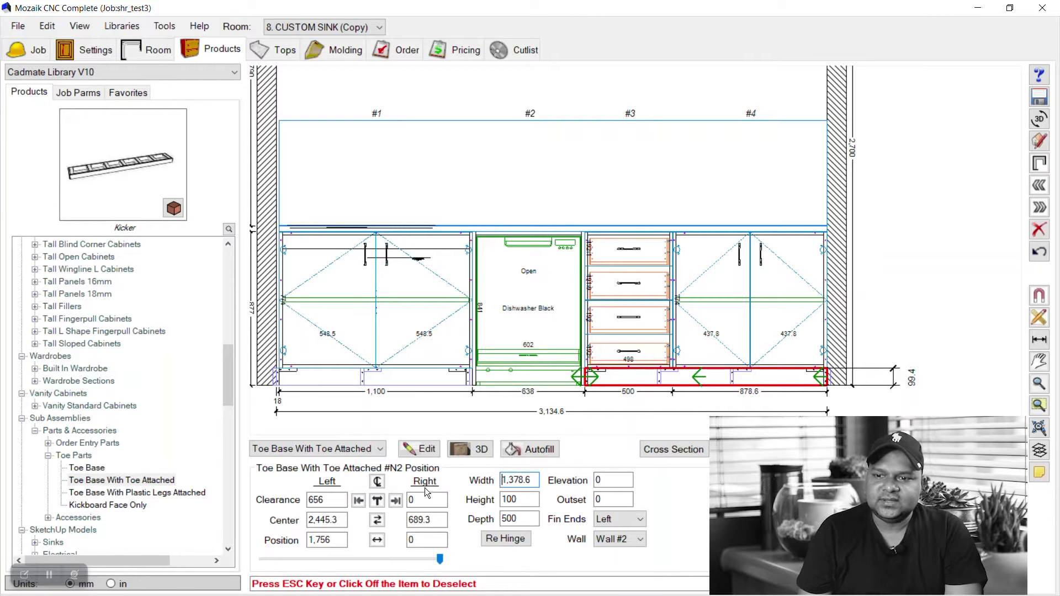
pyautogui.click(456, 413)
# Check the list of products and room items placed on Wall #2.
pyautogui.click(371, 450)
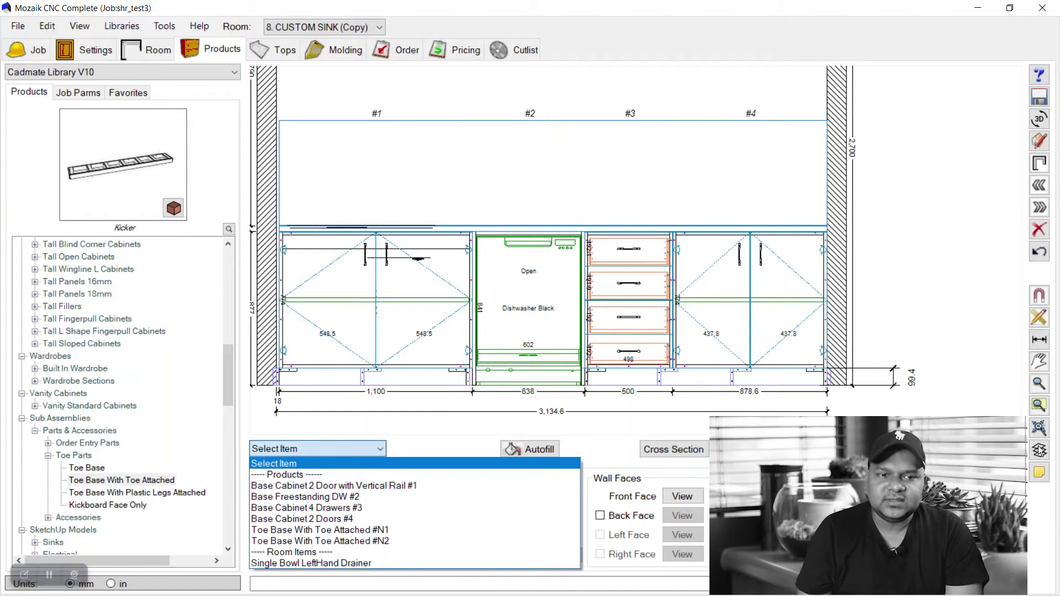
pyautogui.click(634, 266)
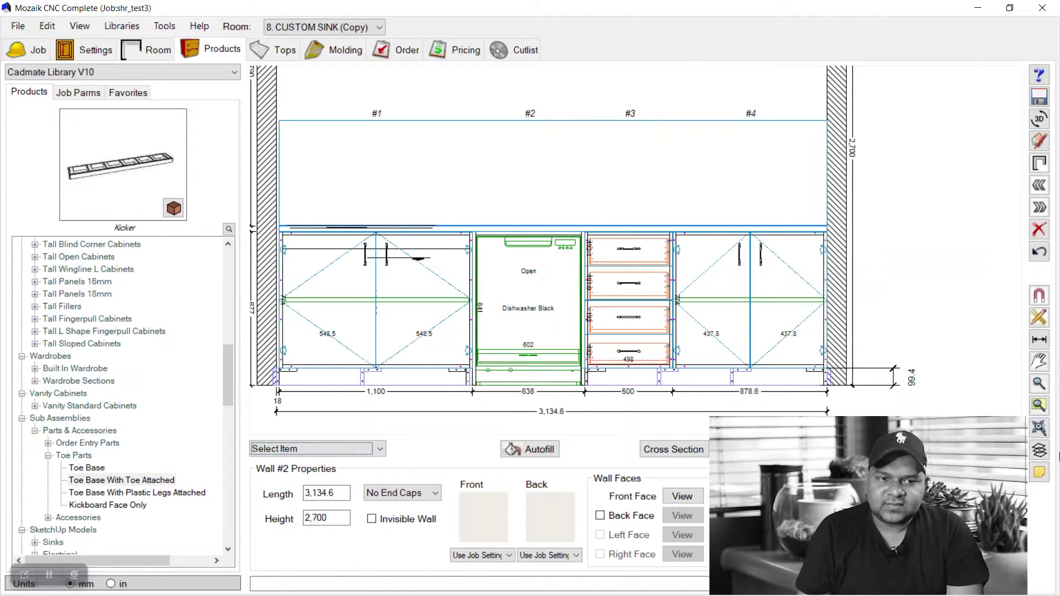
# Set the room layers' drawing mode to Filled with Color and close the layer settings.
pyautogui.click(1035, 452)
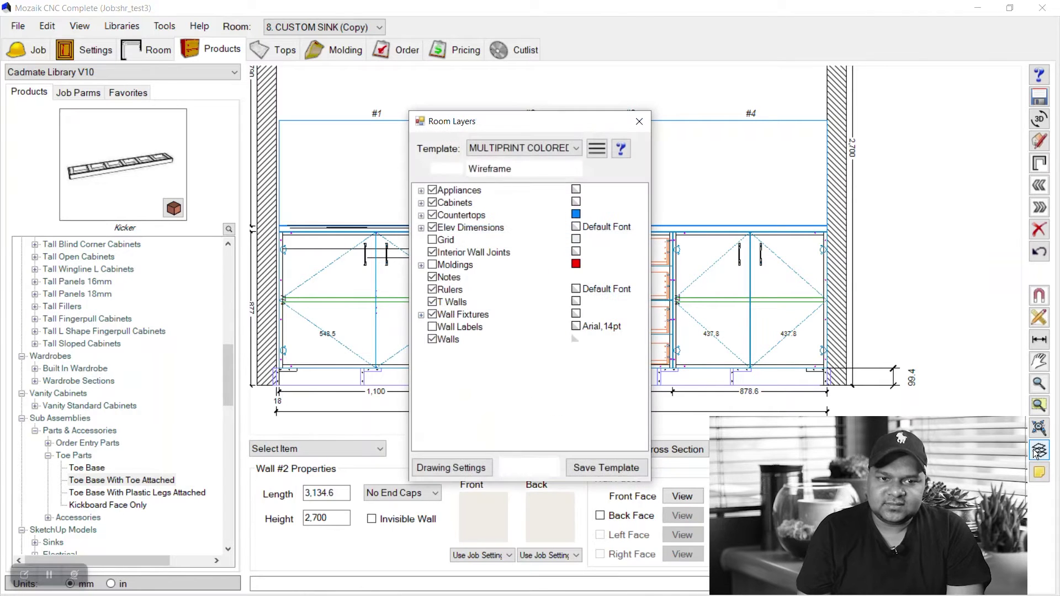
pyautogui.click(513, 170)
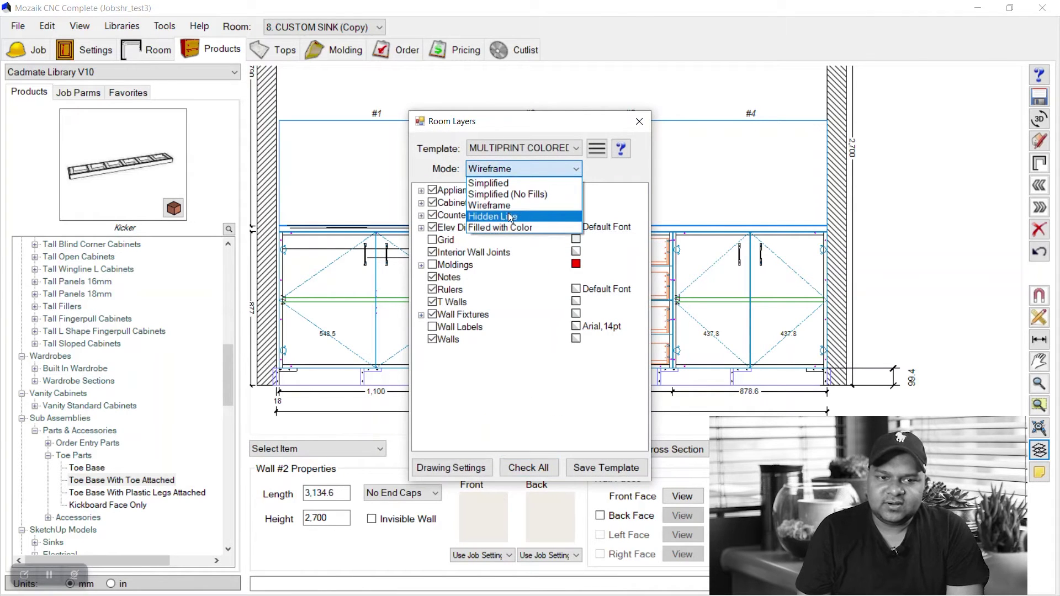
pyautogui.click(499, 226)
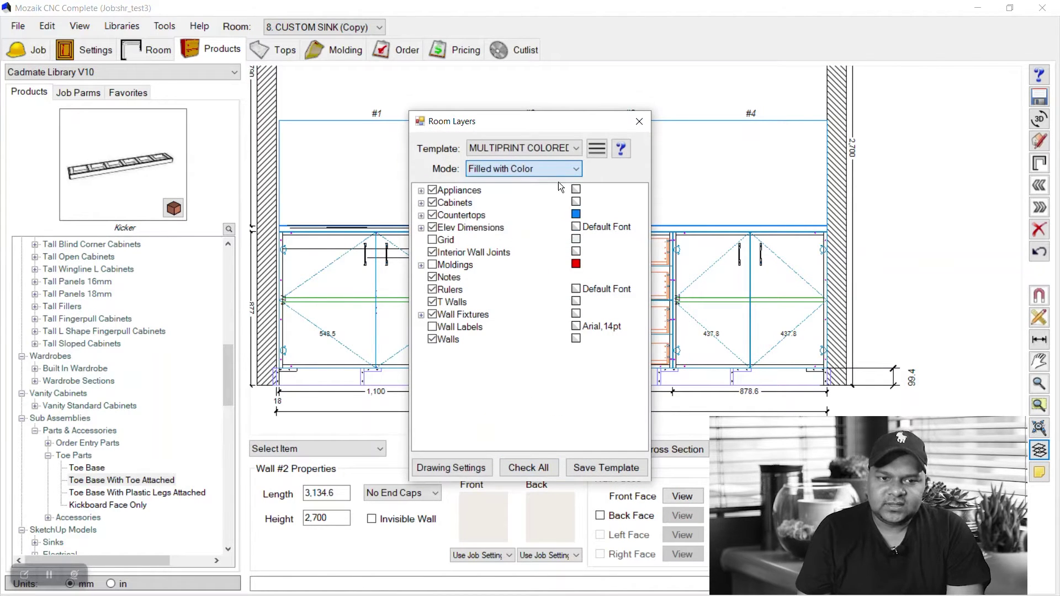
pyautogui.press('Escape')
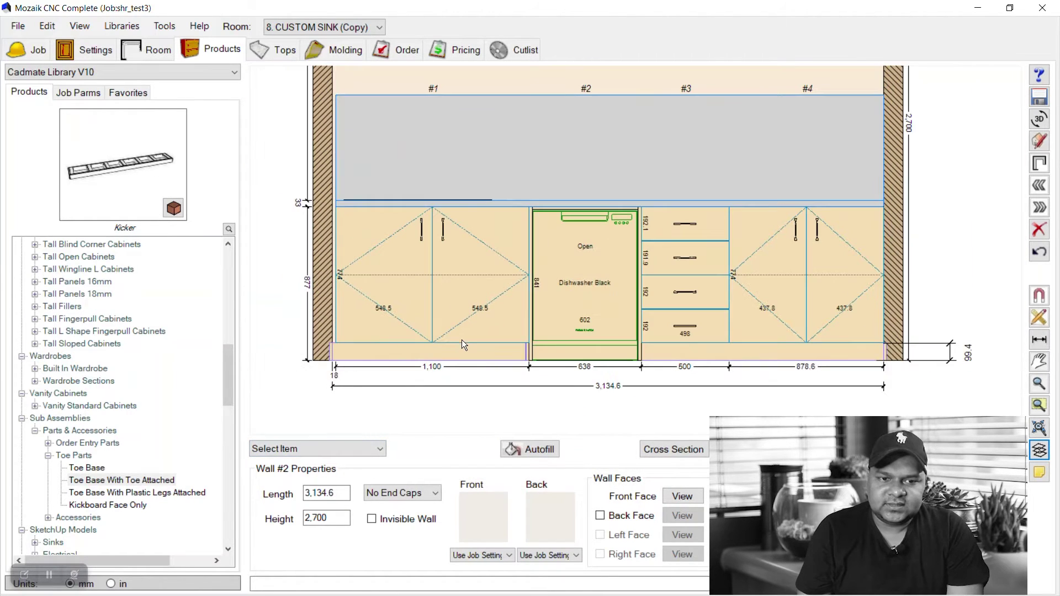
# Compare the positions of cabinet #1 and the toe base beneath it, and view the adjoining Wall #1.
pyautogui.scroll(3, 350, 362)
pyautogui.click(395, 234)
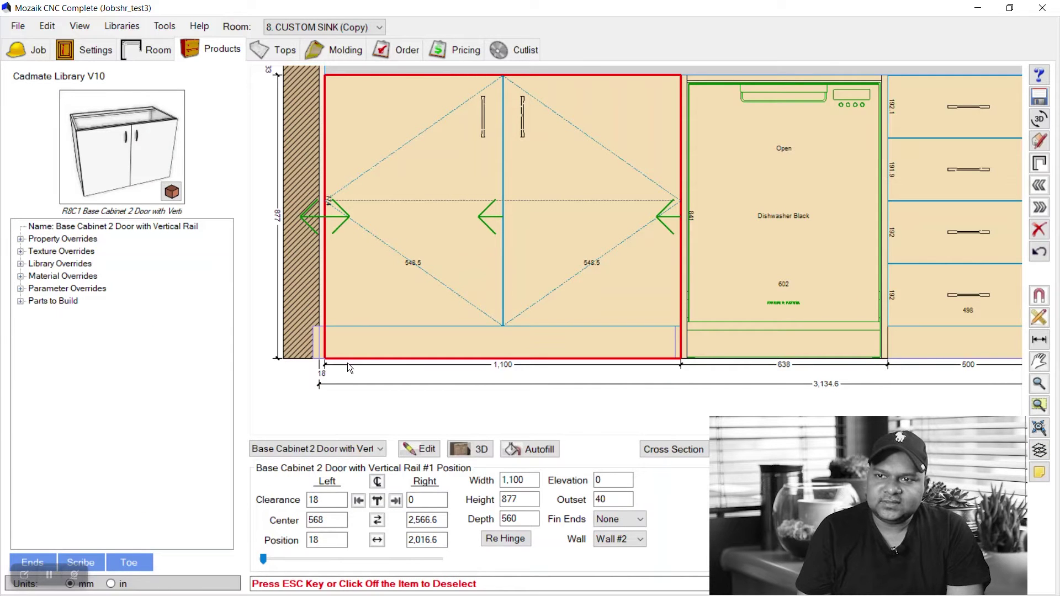
pyautogui.click(320, 339)
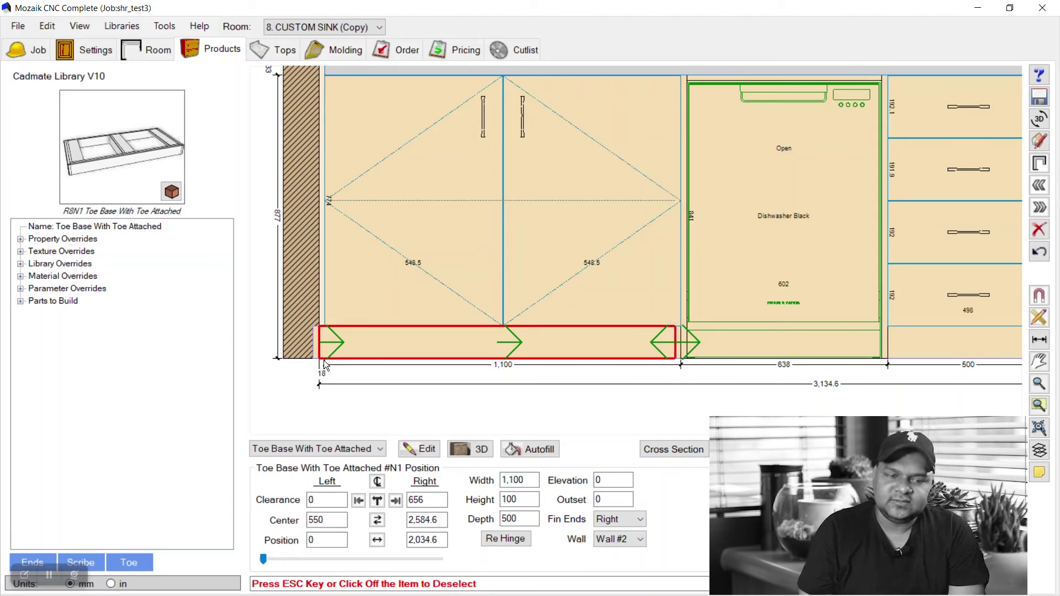
pyautogui.click(383, 375)
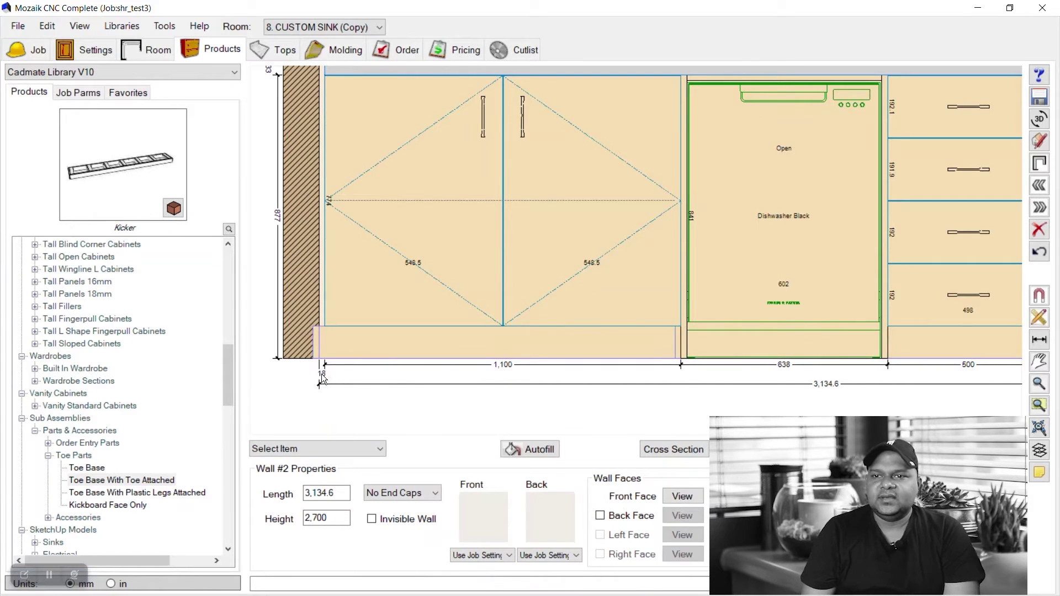
pyautogui.scroll(2, 332, 349)
pyautogui.doubleClick(299, 327)
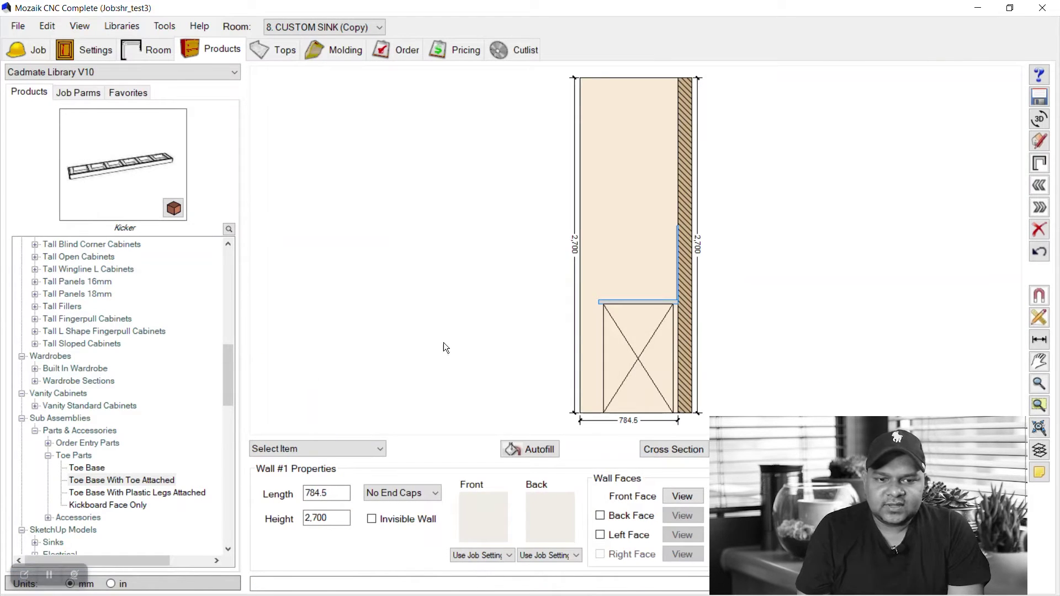
# Select Toe Base With Toe Attached #N1 in plan view, return to the elevation and open the toe base for editing.
pyautogui.click(1038, 164)
pyautogui.click(313, 449)
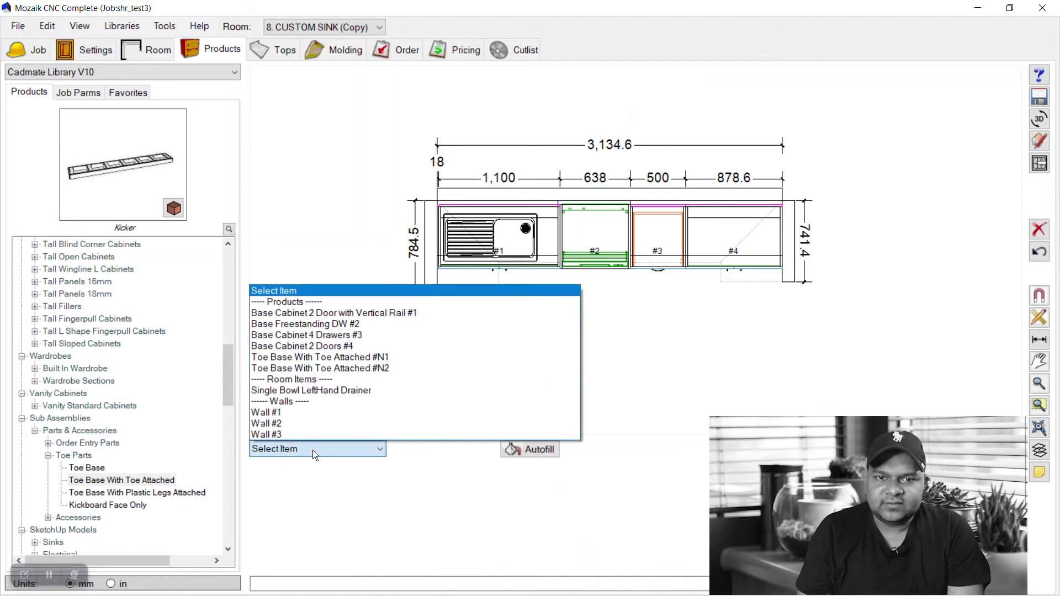
pyautogui.click(332, 357)
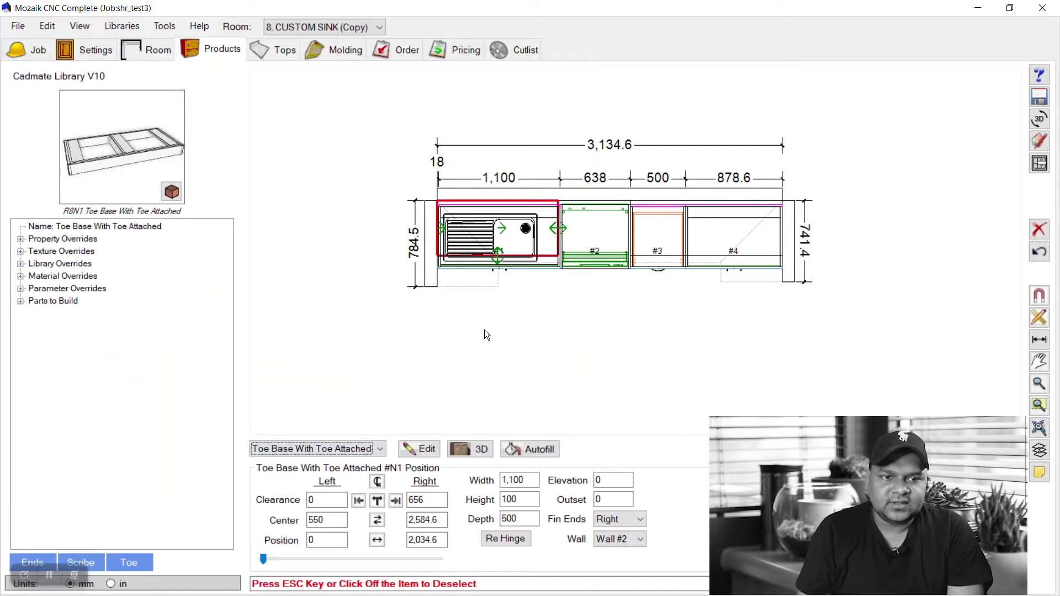
pyautogui.click(1038, 163)
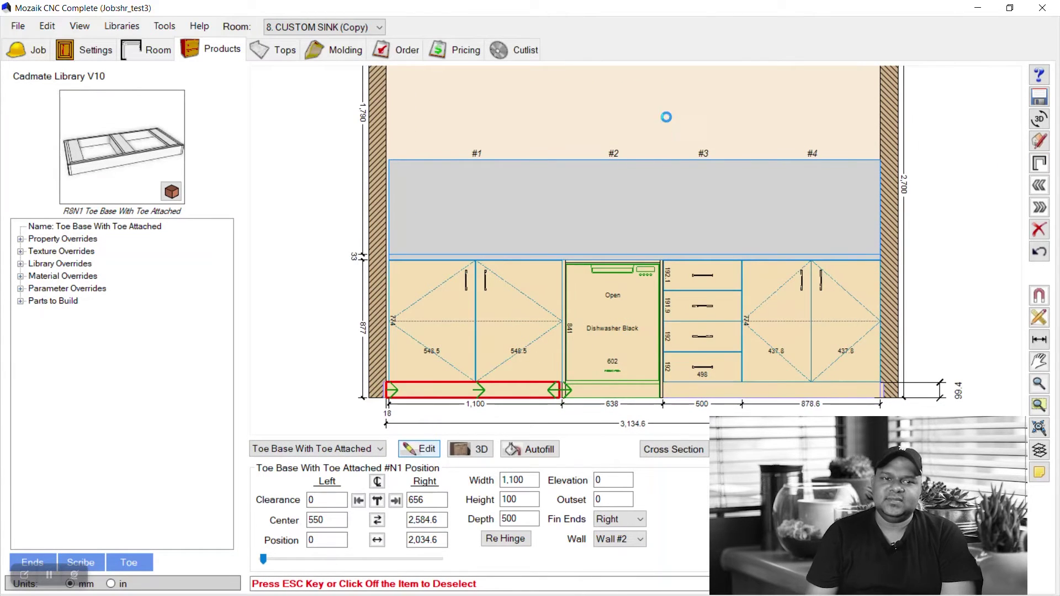
pyautogui.click(420, 449)
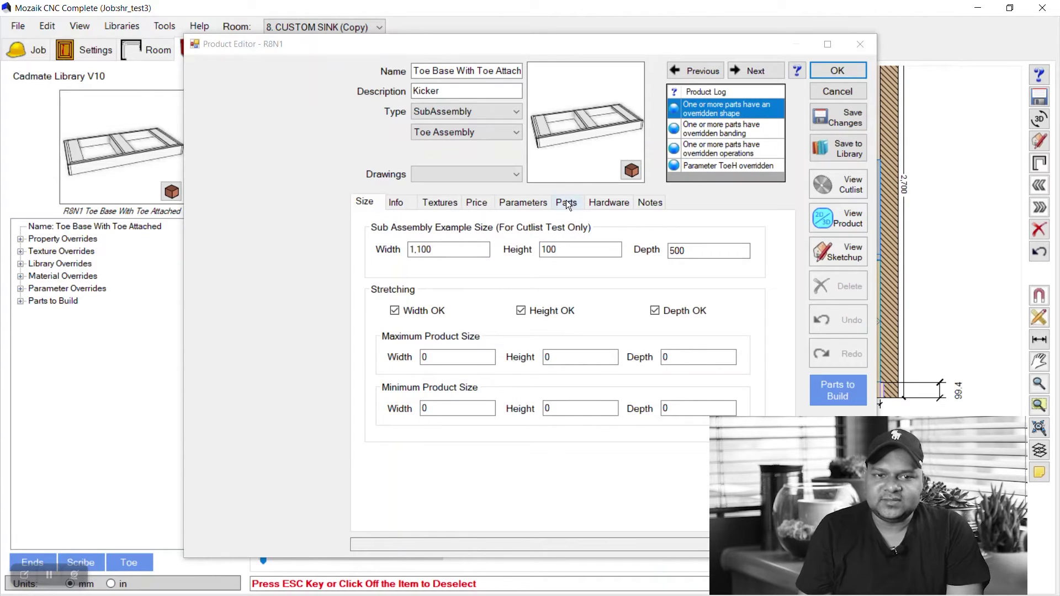
# Preview the toe base in 3D with filled faces, and check its general information and texture settings.
pyautogui.click(832, 223)
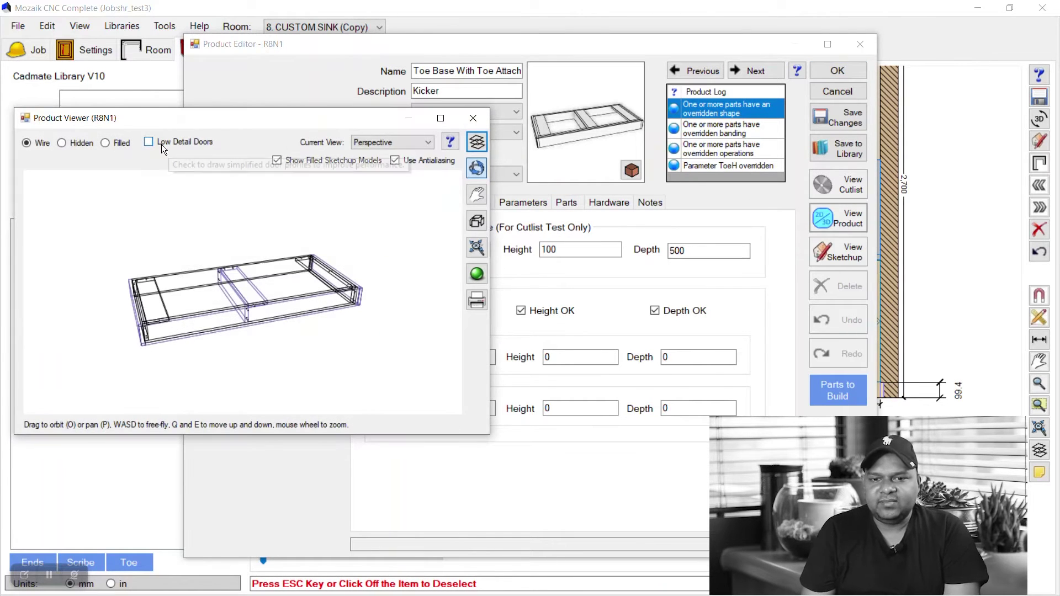
pyautogui.click(105, 142)
pyautogui.moveTo(351, 316)
pyautogui.mouseDown()
pyautogui.moveTo(375, 332)
pyautogui.moveTo(307, 337)
pyautogui.moveTo(294, 305)
pyautogui.mouseUp()
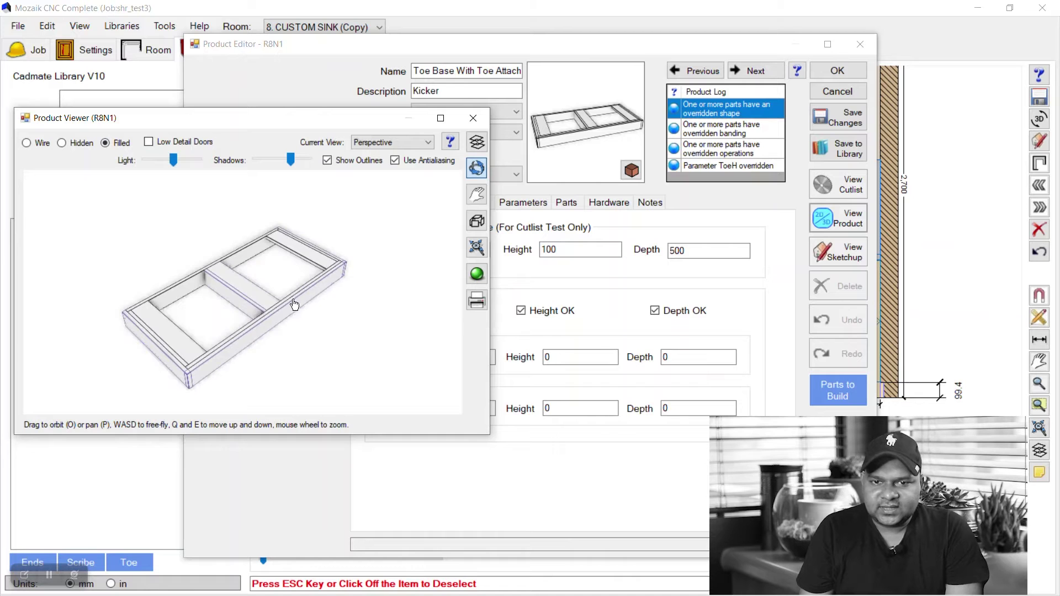
pyautogui.click(473, 118)
pyautogui.click(415, 202)
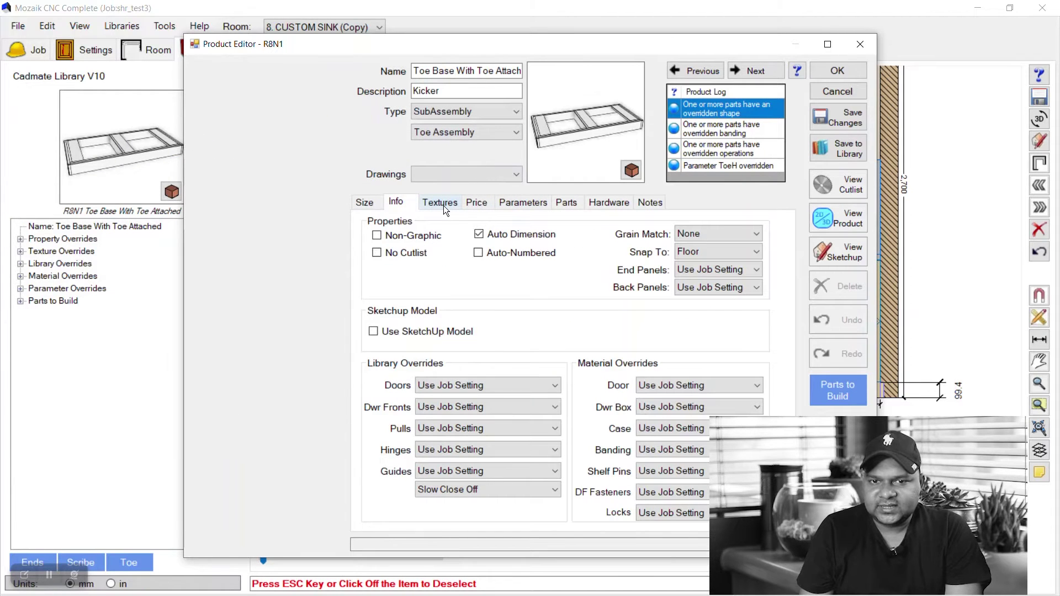
pyautogui.click(443, 205)
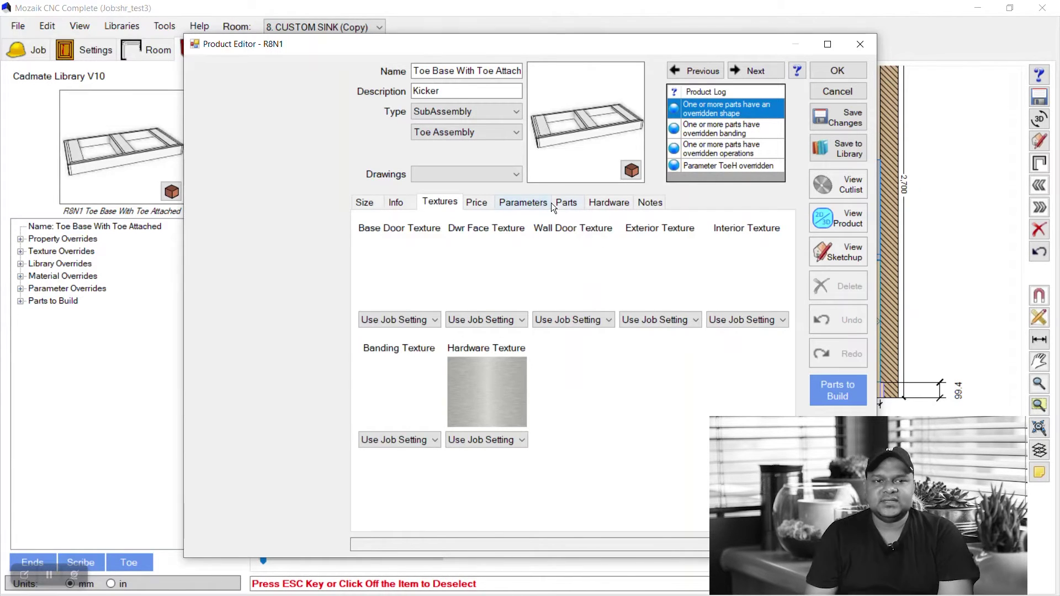
# Change the Kick Face part's type to FinExterior and accept its properties.
pyautogui.click(565, 204)
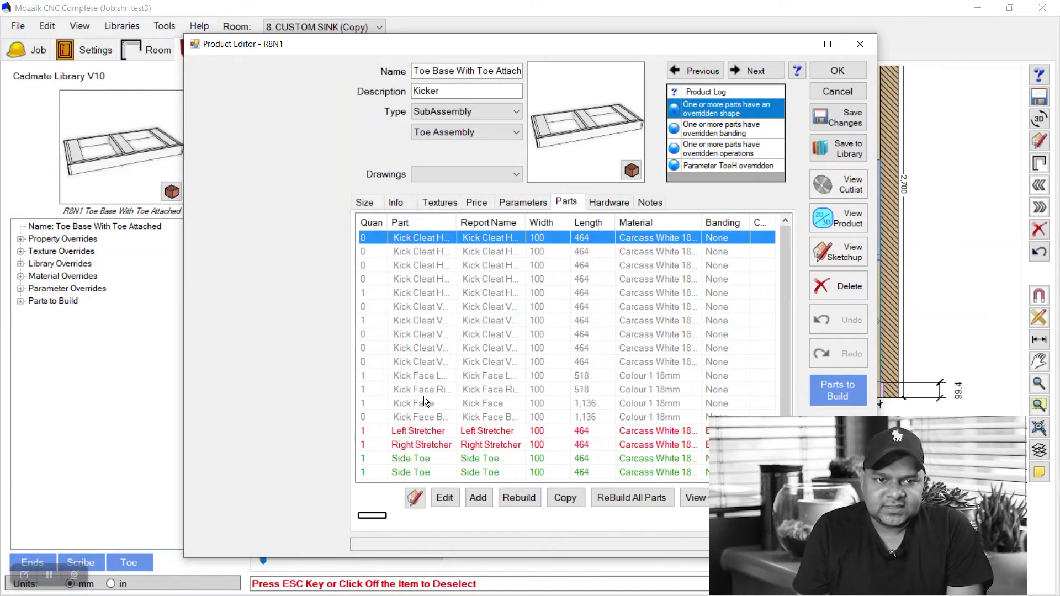
pyautogui.click(427, 403)
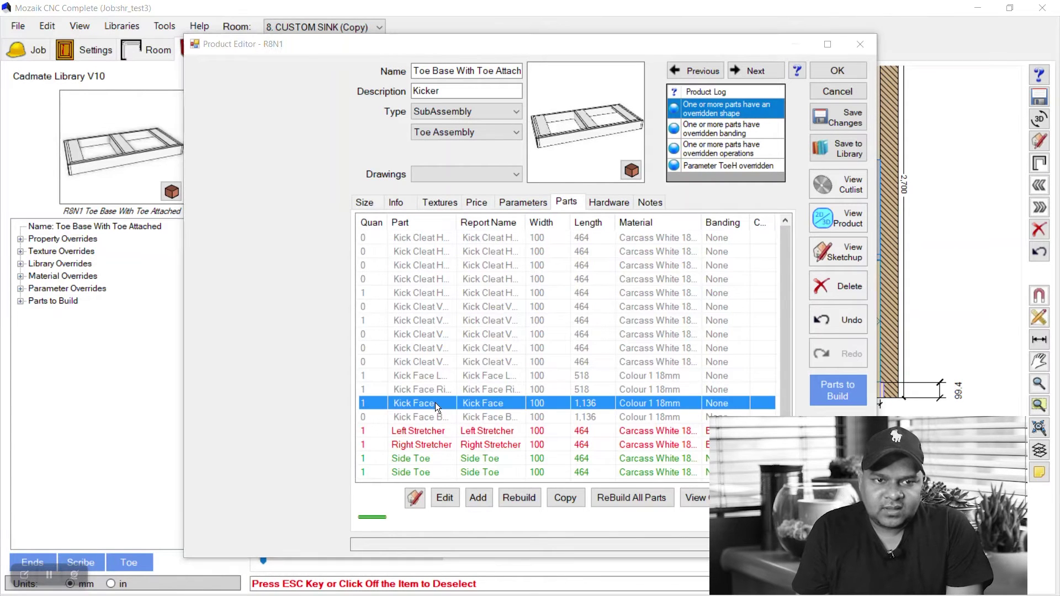
pyautogui.doubleClick(435, 402)
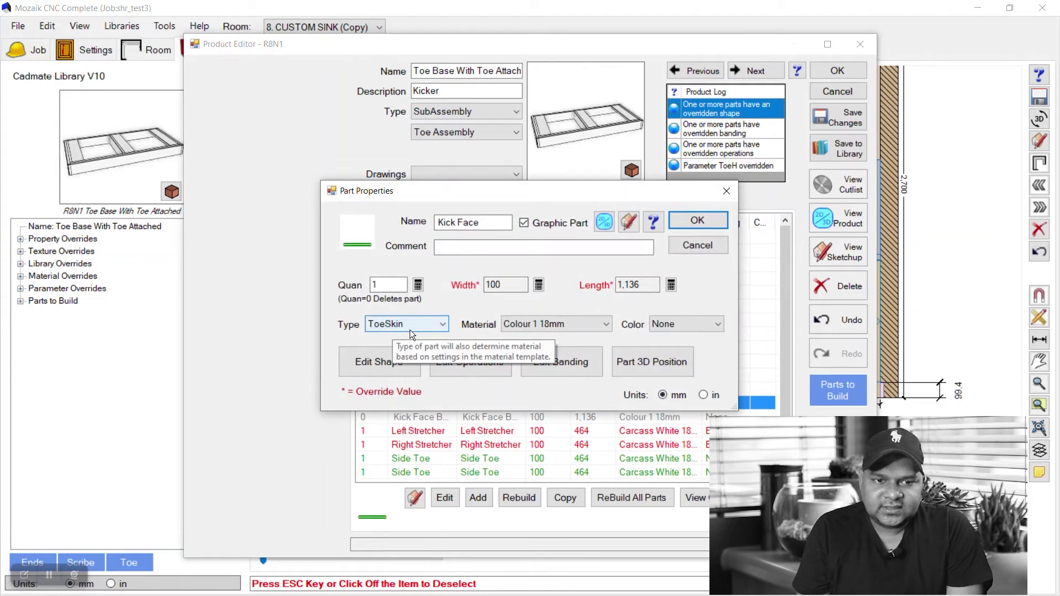
pyautogui.click(443, 324)
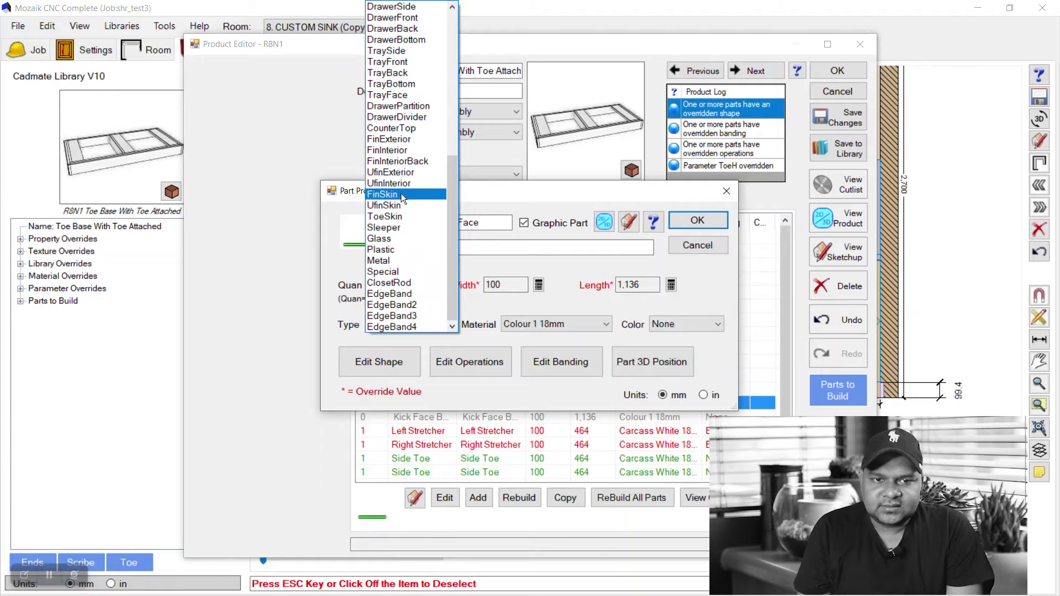
pyautogui.click(396, 139)
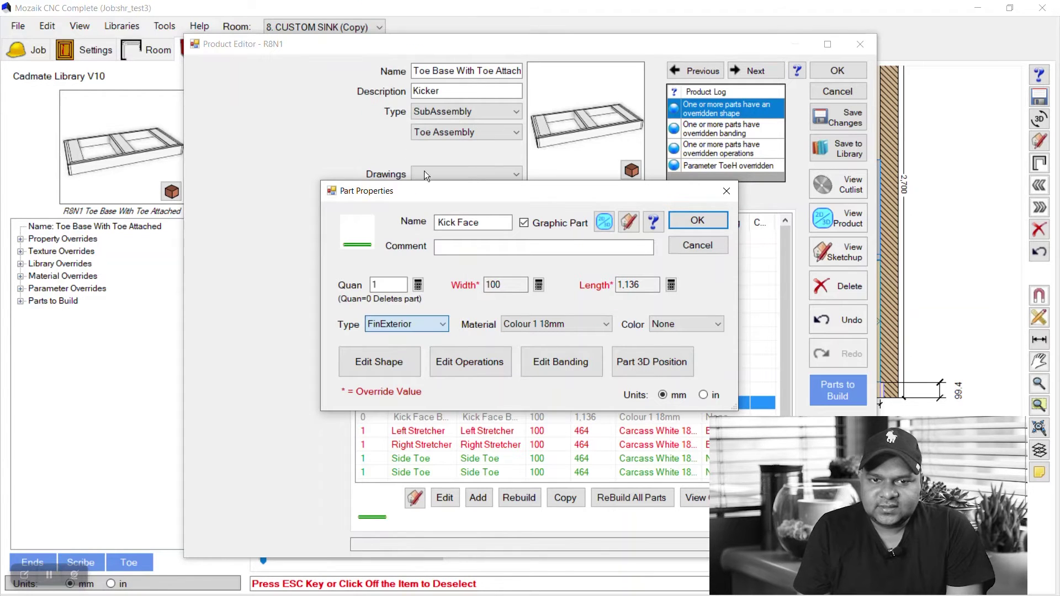
pyautogui.click(697, 221)
# Assign the 11 Paint Taupe image as the toe base's exterior texture.
pyautogui.click(524, 202)
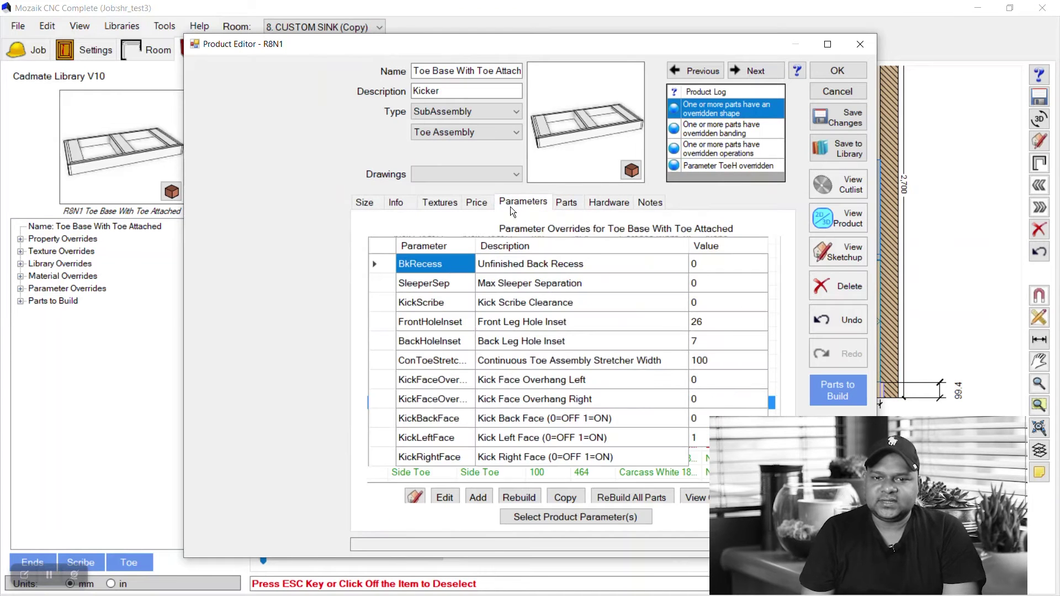
pyautogui.click(402, 203)
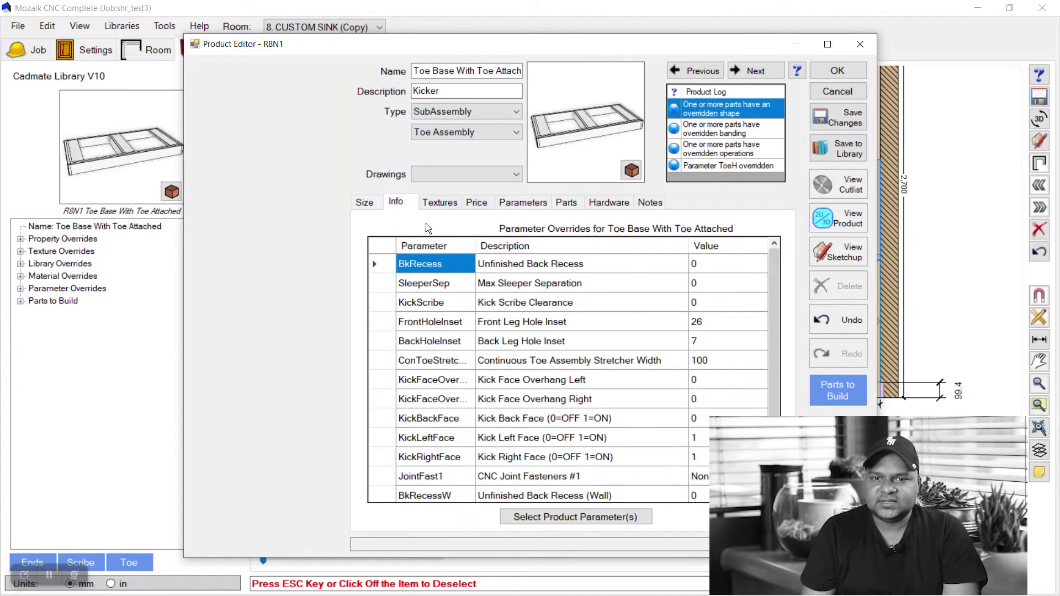
pyautogui.click(441, 202)
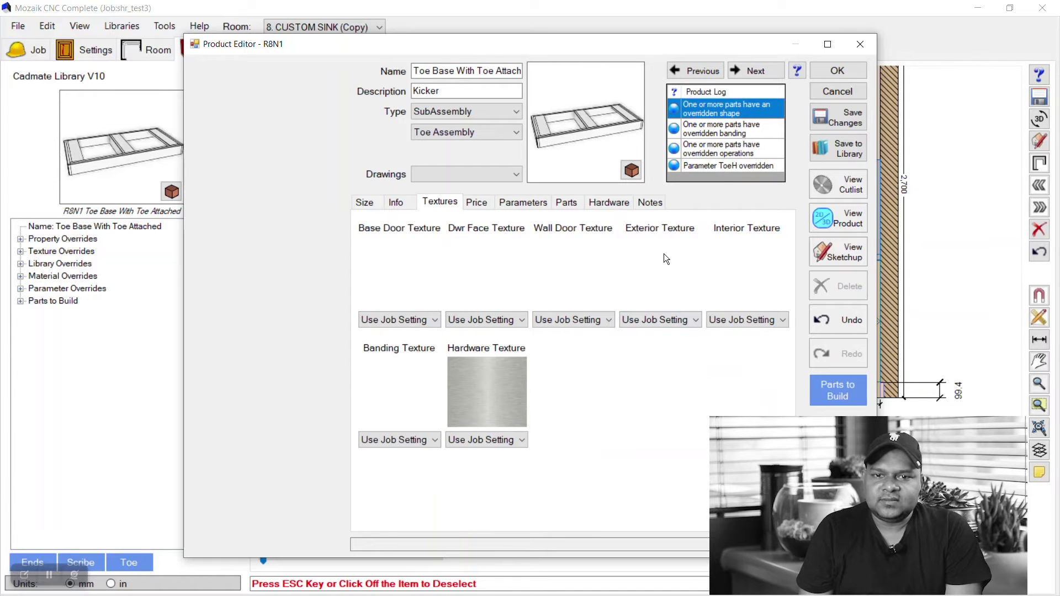
pyautogui.click(667, 286)
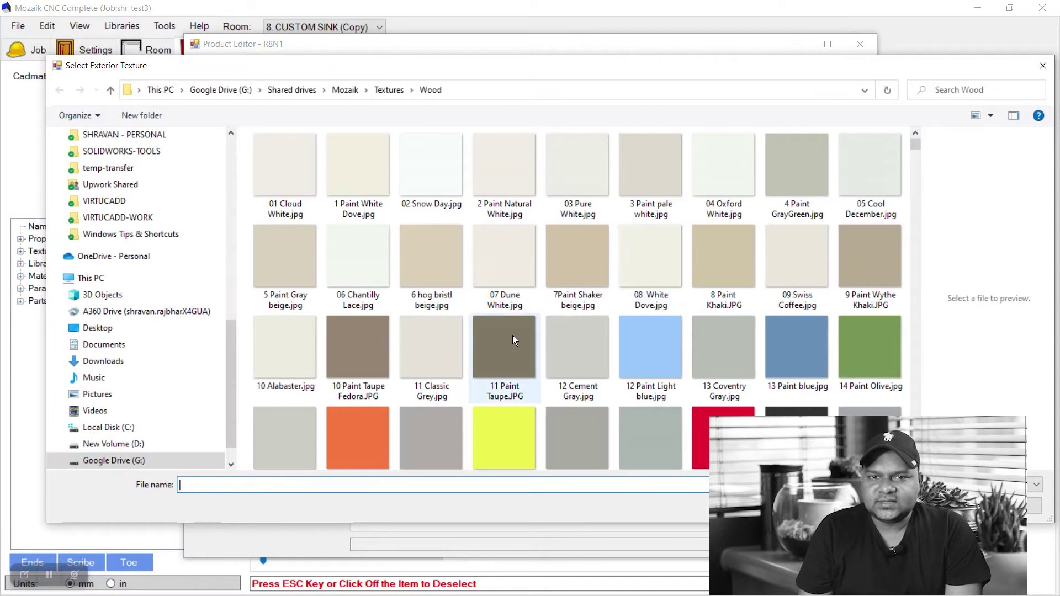
pyautogui.click(512, 335)
pyautogui.doubleClick(512, 336)
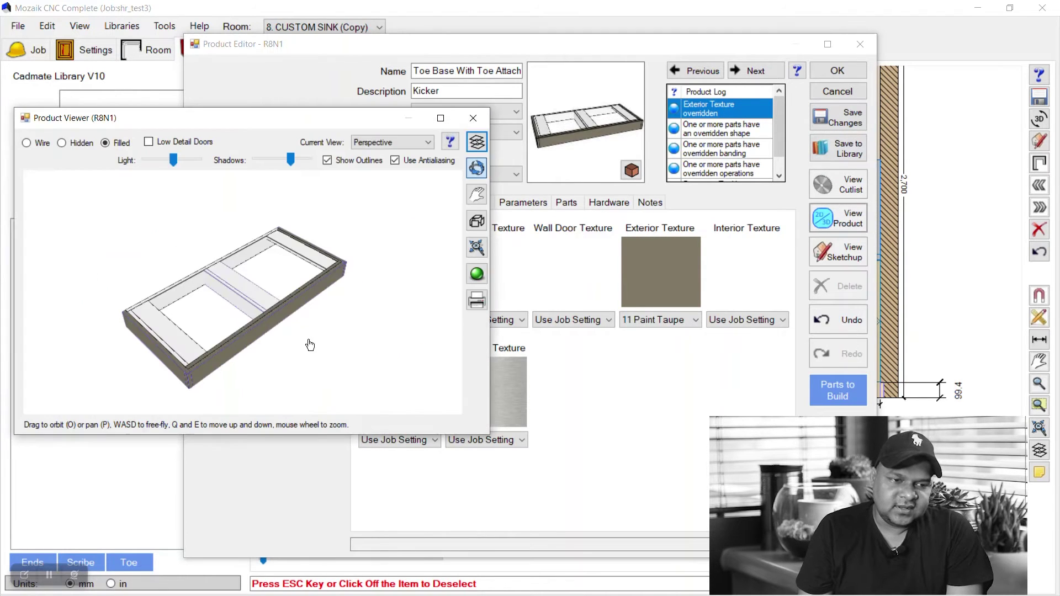
# Inspect the taupe kick faces of the toe base from several angles in the 3D preview.
pyautogui.moveTo(335, 331); pyautogui.dragTo(230, 350)
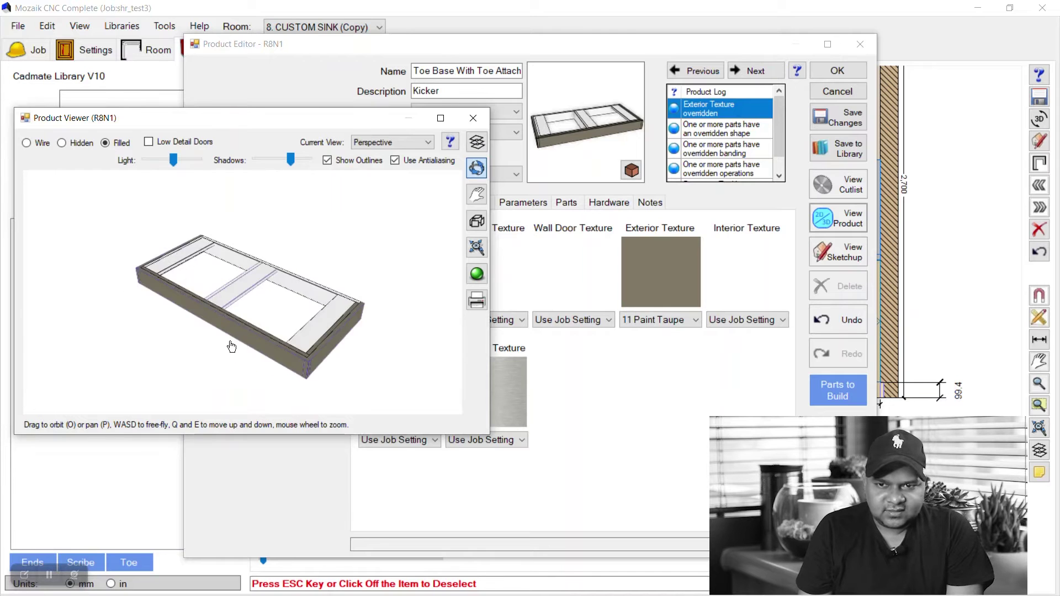
pyautogui.scroll(5, 350, 293)
pyautogui.moveTo(384, 333)
pyautogui.mouseDown()
pyautogui.moveTo(365, 313)
pyautogui.moveTo(379, 341)
pyautogui.mouseUp()
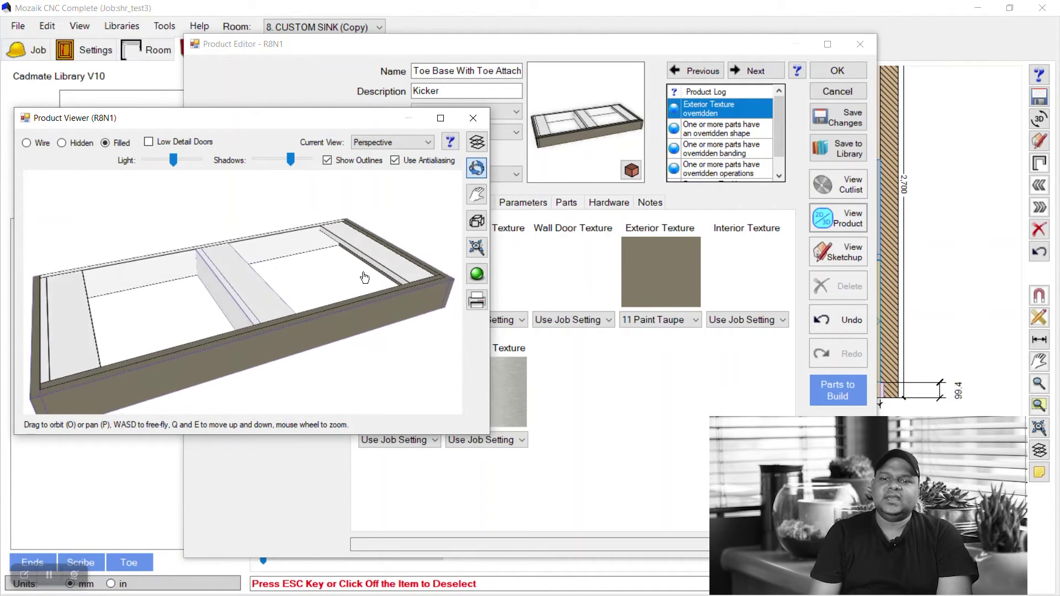
pyautogui.scroll(-3, 359, 209)
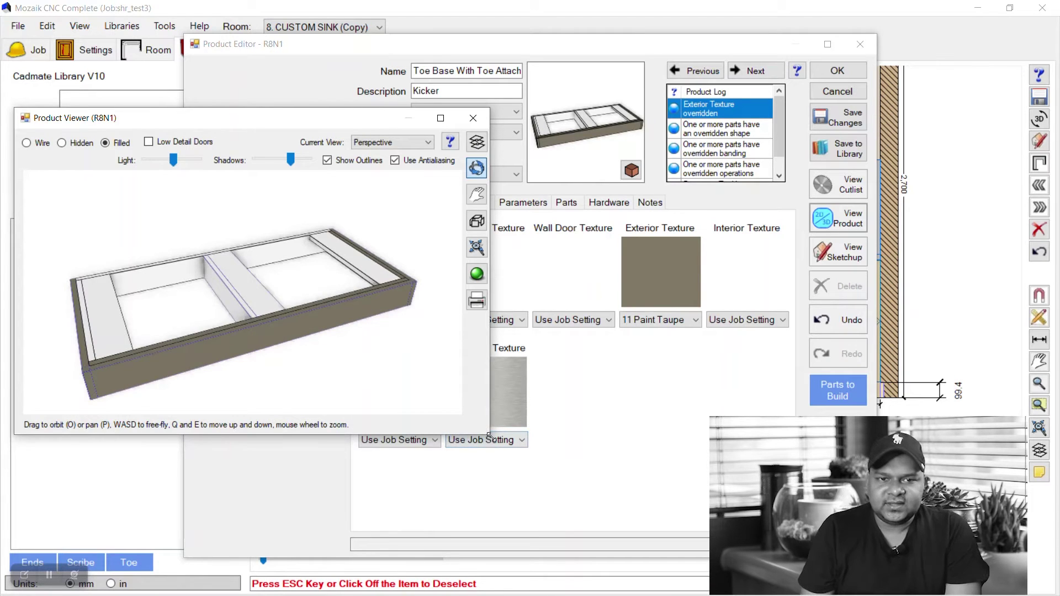
# Arrange the 3D preview beside the product editor, set the toe base's exterior texture to 17 Paint Red, and inspect the result.
pyautogui.moveTo(489, 436); pyautogui.dragTo(505, 545)
pyautogui.moveTo(658, 48); pyautogui.dragTo(839, 23)
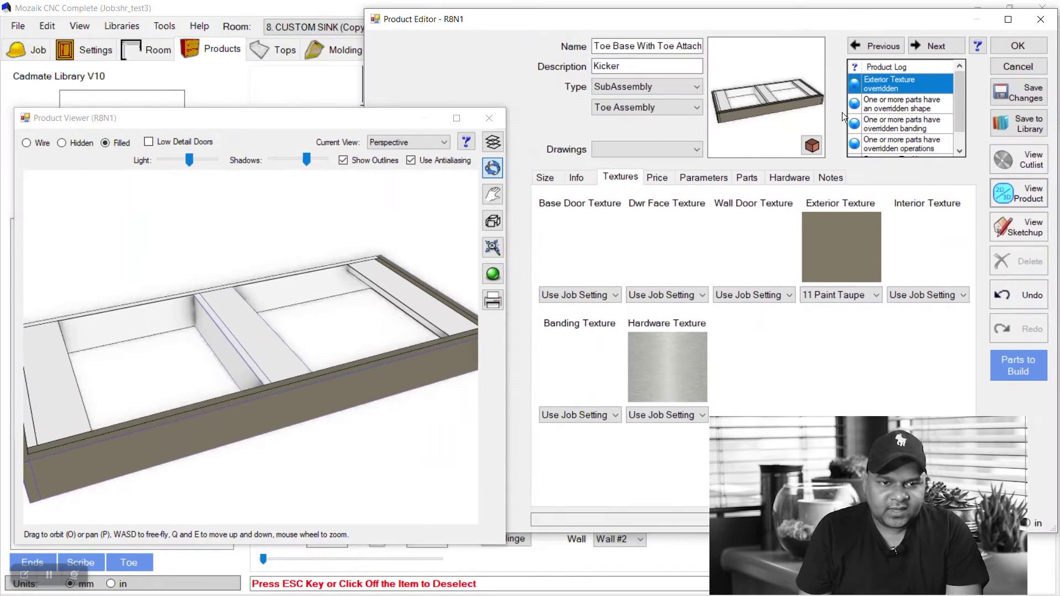
pyautogui.click(840, 246)
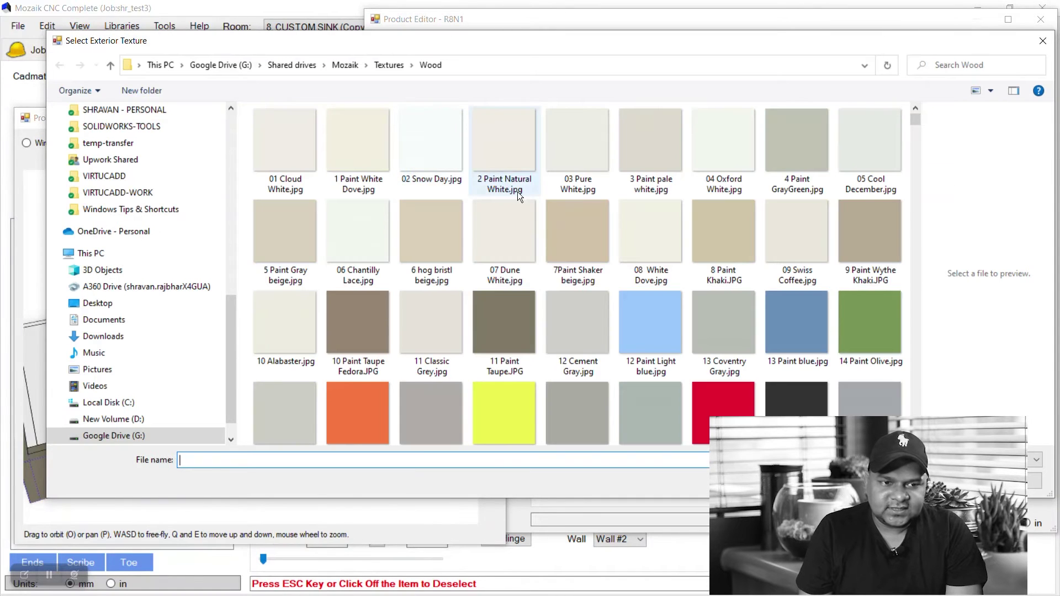
pyautogui.click(707, 402)
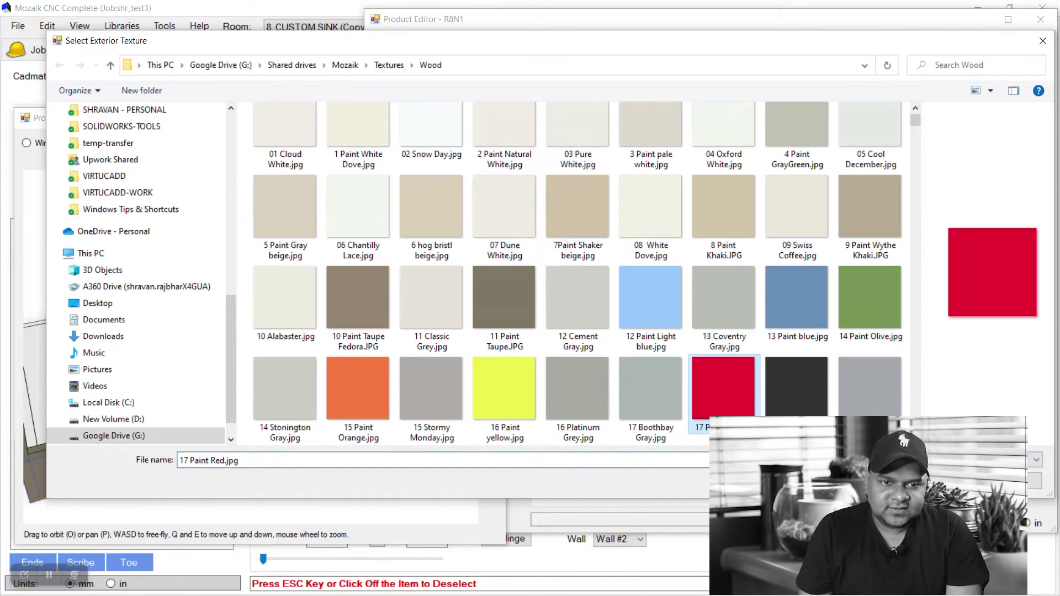
pyautogui.doubleClick(709, 386)
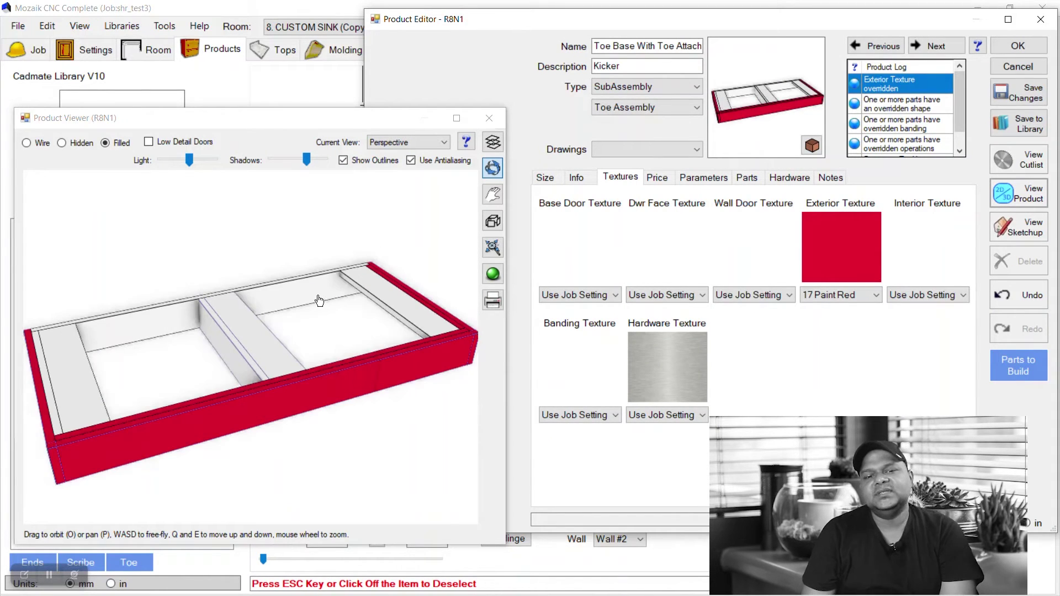
pyautogui.moveTo(297, 117); pyautogui.dragTo(331, 67)
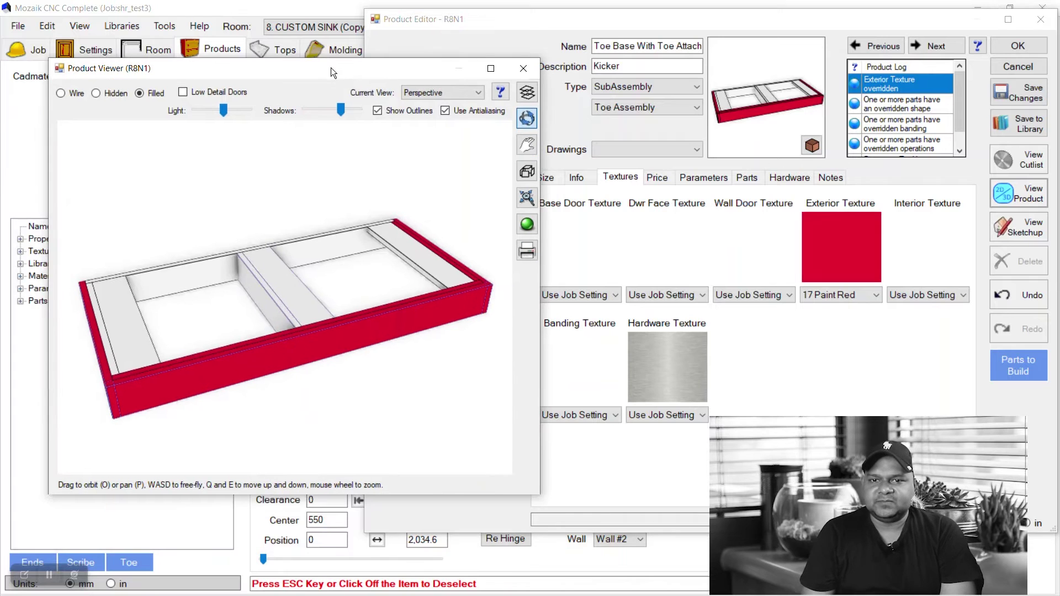
pyautogui.scroll(3, 416, 340)
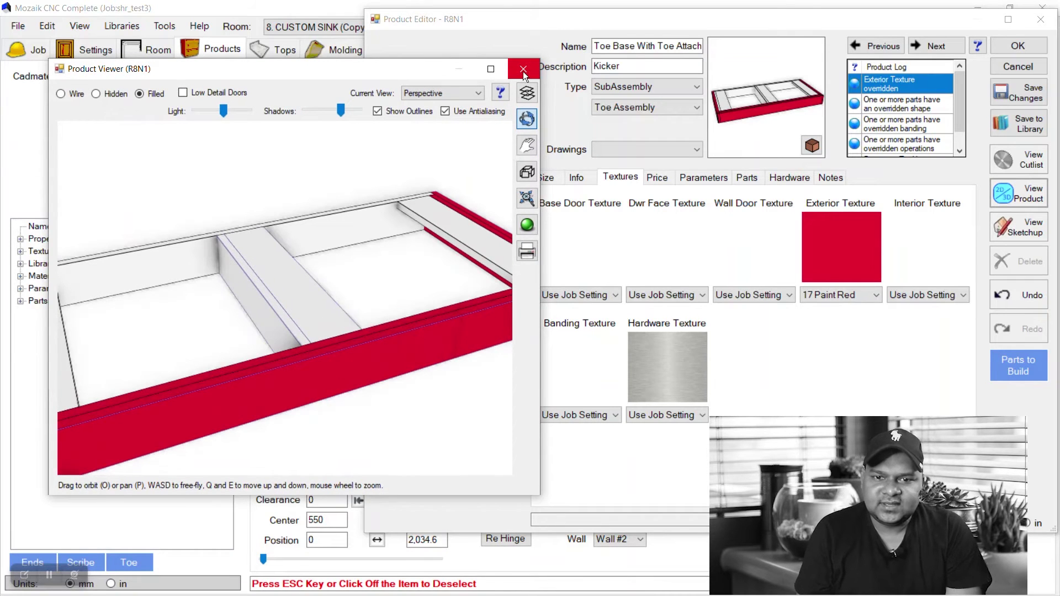
# Highlight the first Side Toe part in a wireframe preview and change its type to UfinInterior.
pyautogui.moveTo(437, 292); pyautogui.dragTo(486, 276)
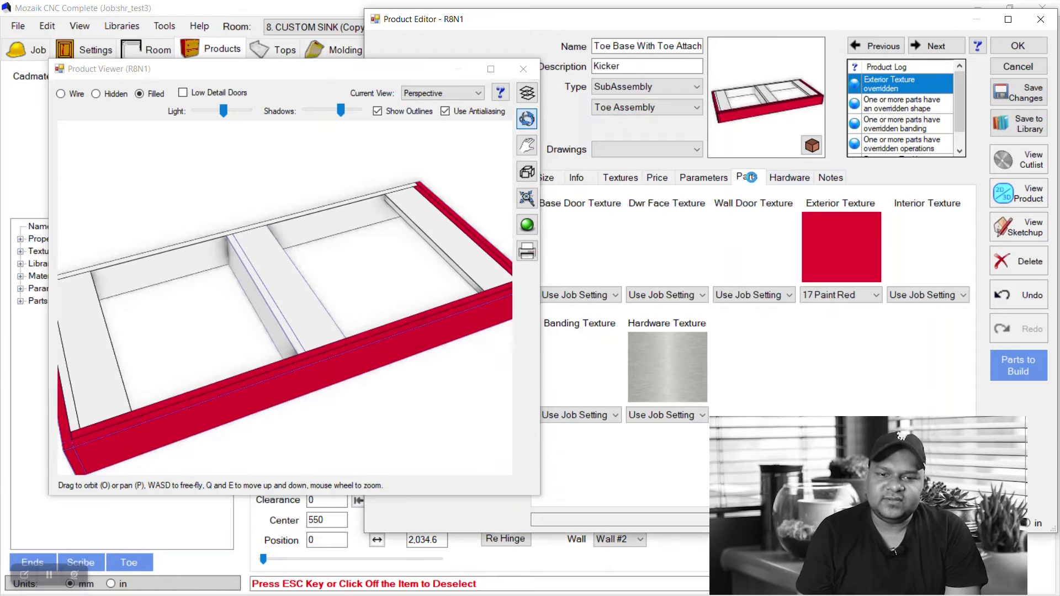
pyautogui.click(748, 177)
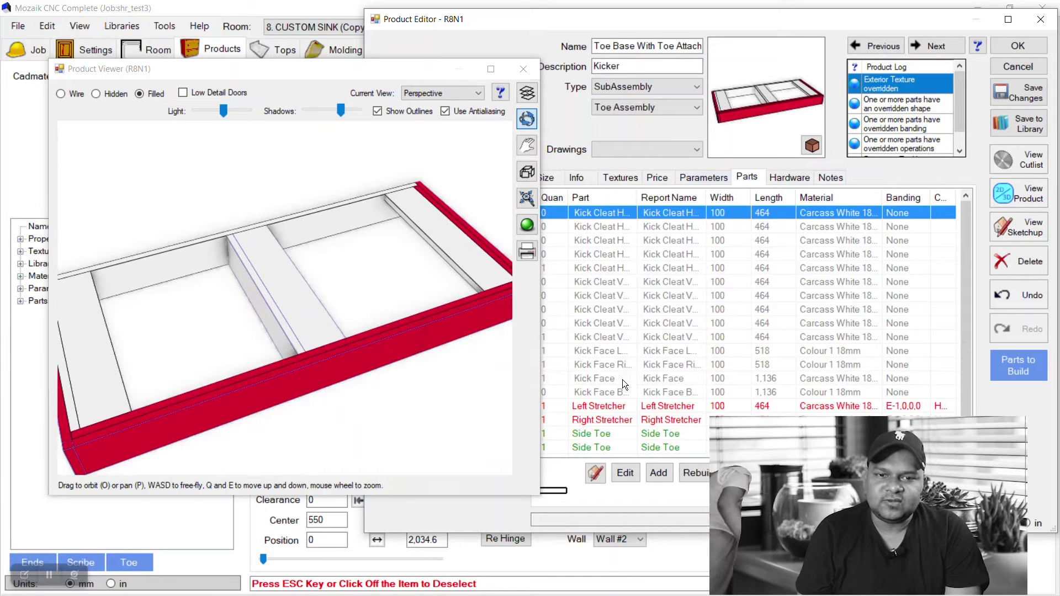
pyautogui.click(614, 433)
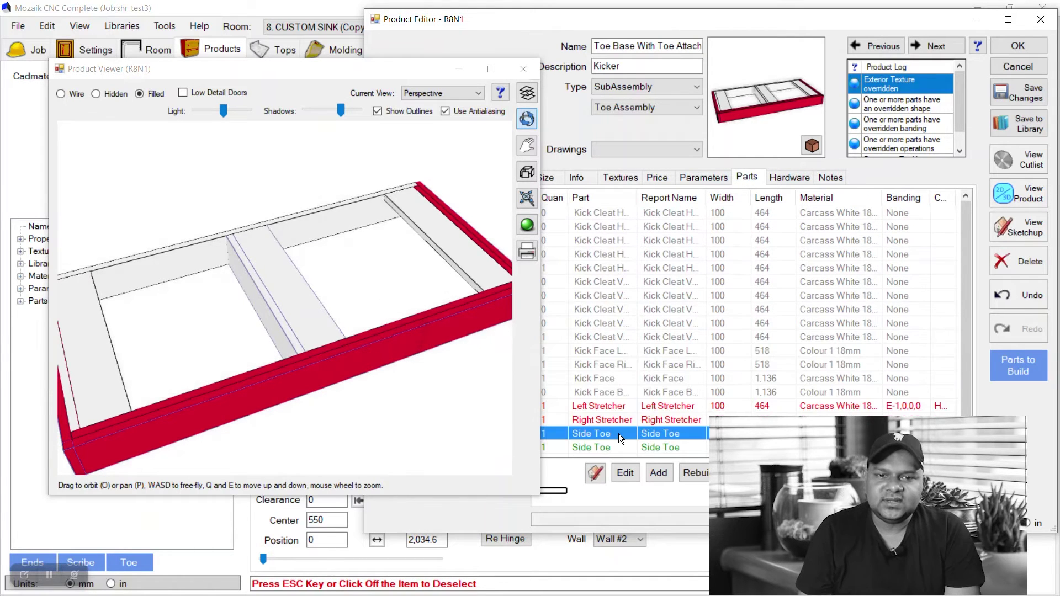
pyautogui.scroll(-5, 419, 287)
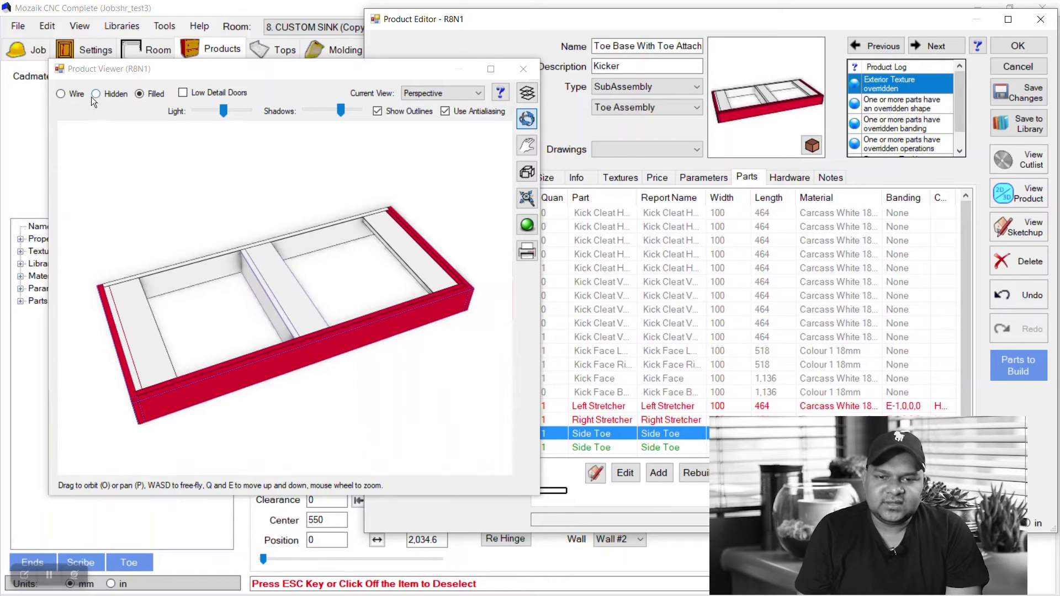
pyautogui.click(60, 93)
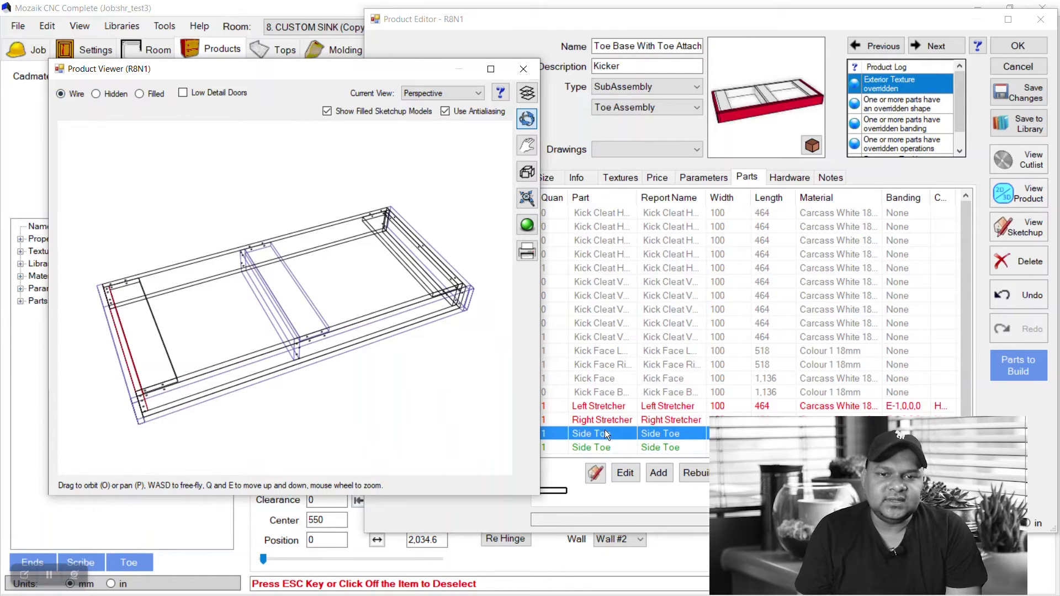
pyautogui.doubleClick(615, 433)
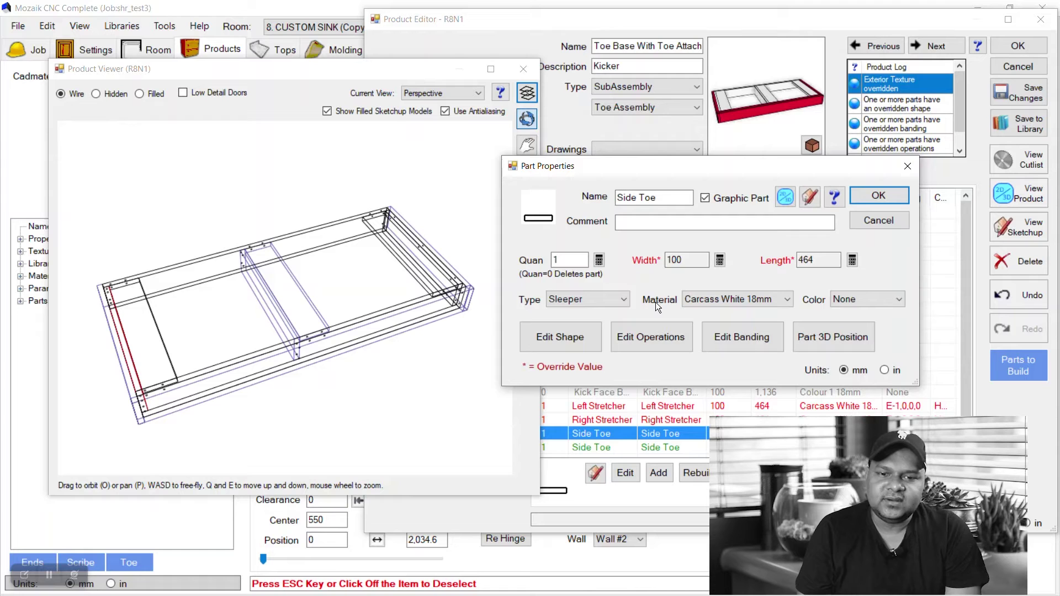
pyautogui.click(618, 300)
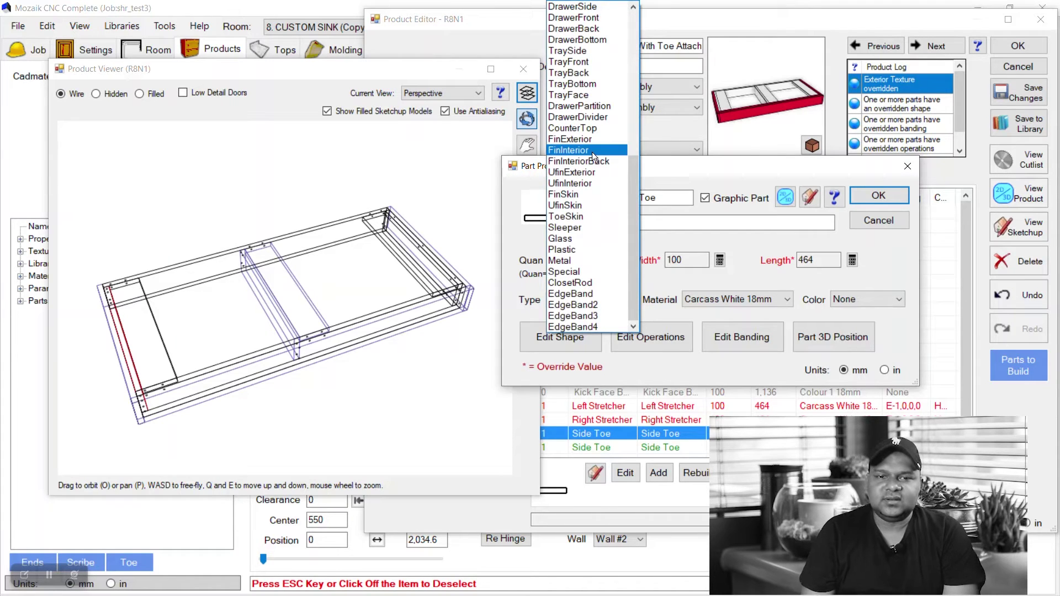
pyautogui.click(588, 182)
pyautogui.click(878, 197)
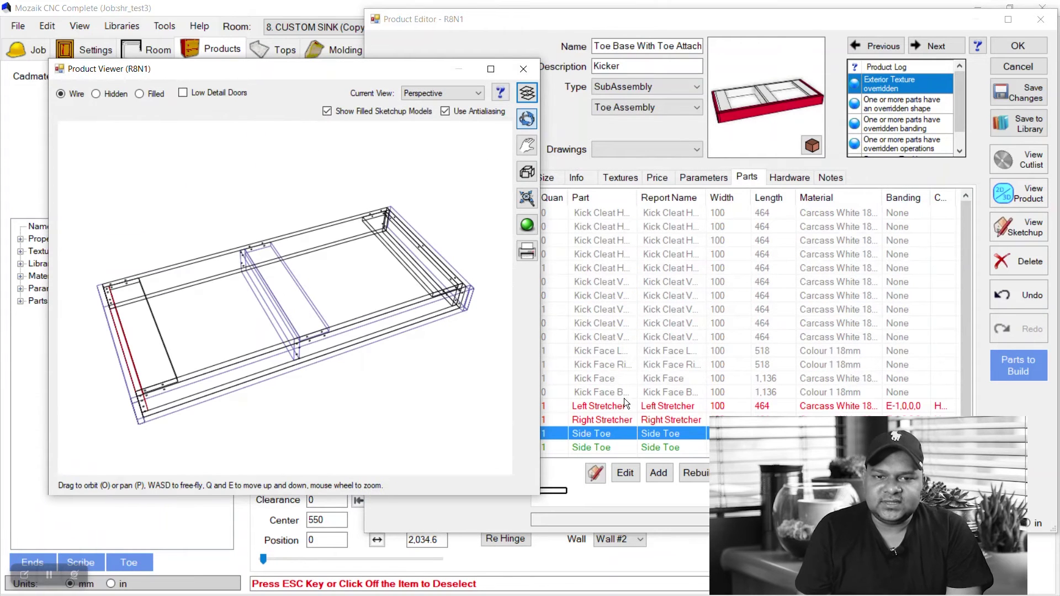
# Change the second Side Toe part's type to UfinInterior and check the toe base in the filled 3D preview.
pyautogui.click(627, 448)
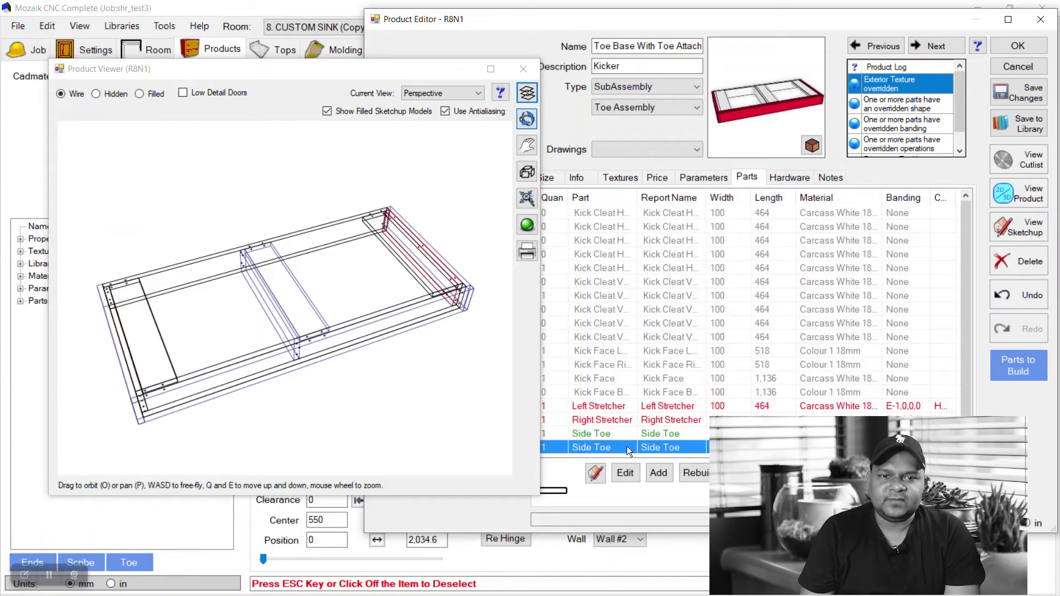
pyautogui.doubleClick(627, 447)
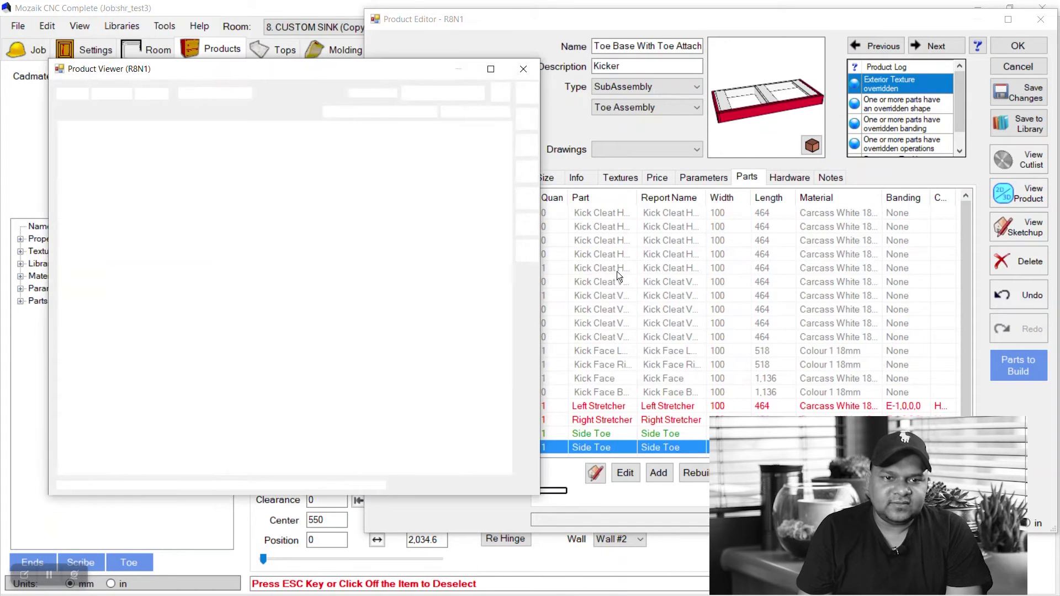
pyautogui.click(608, 300)
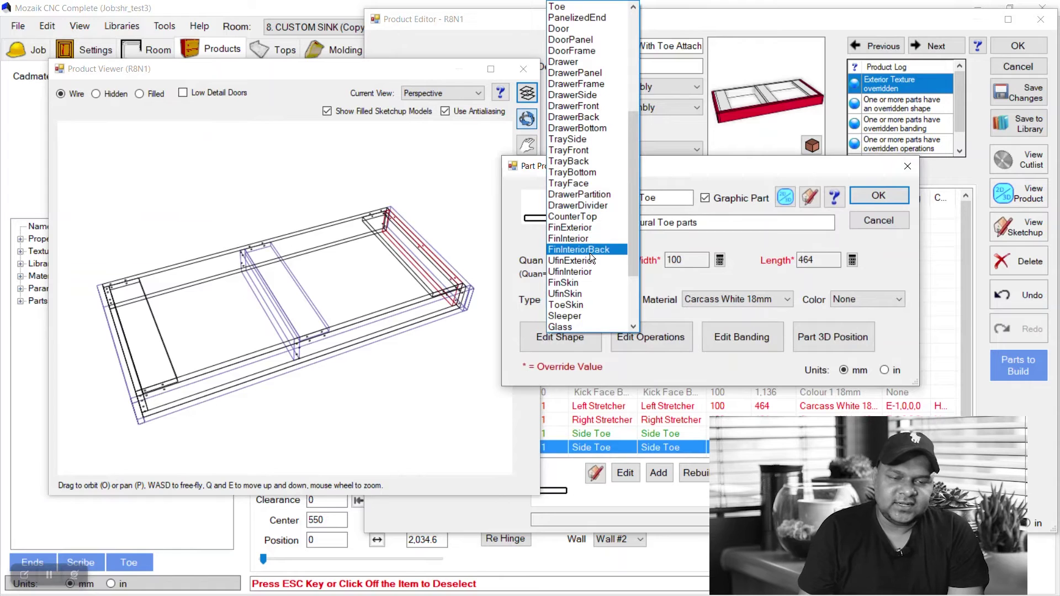
pyautogui.click(588, 270)
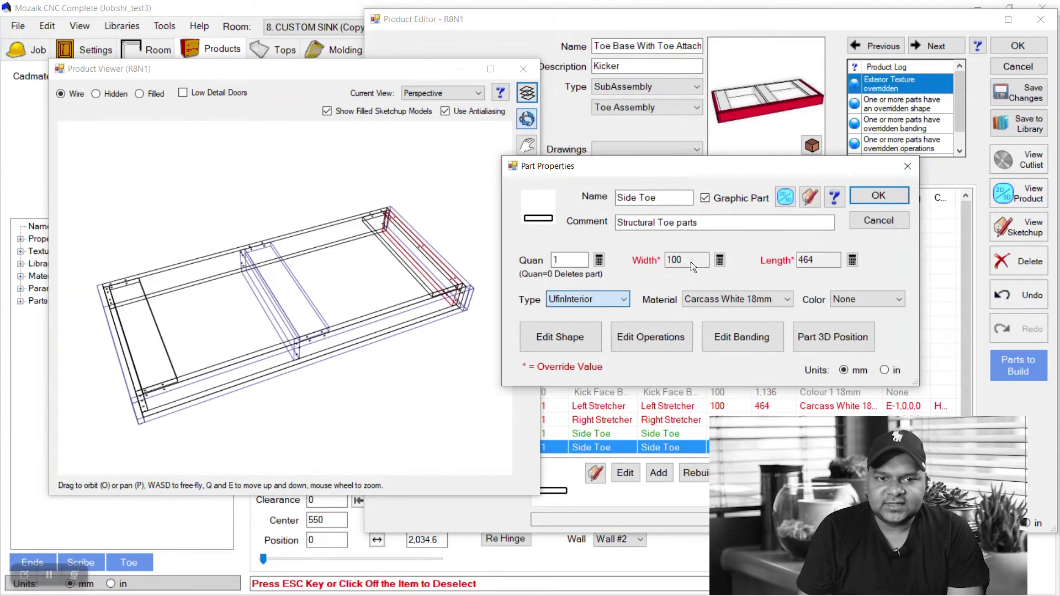
pyautogui.click(879, 198)
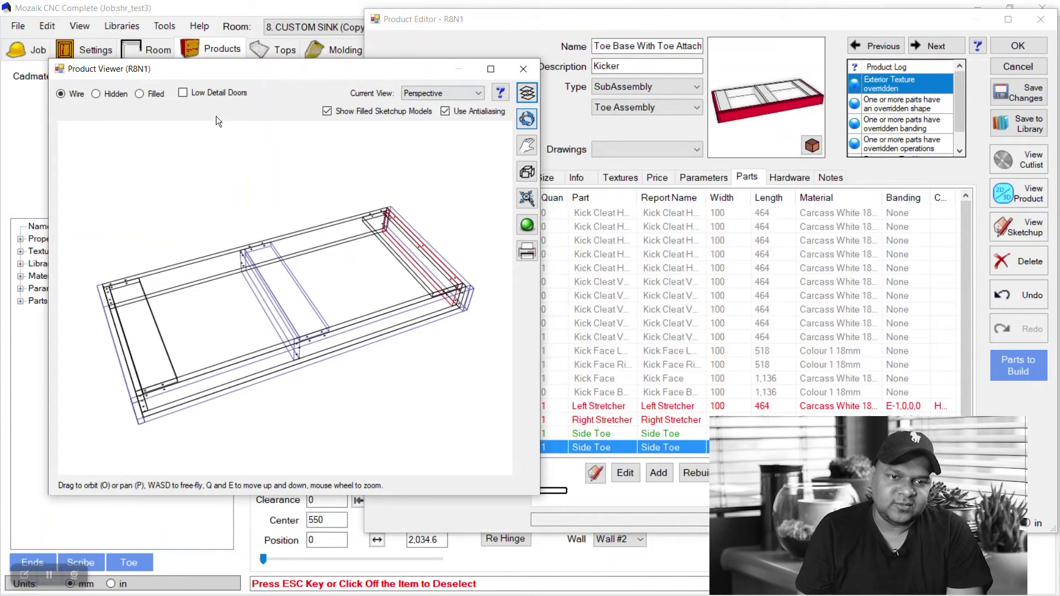
pyautogui.click(139, 94)
pyautogui.moveTo(416, 349); pyautogui.dragTo(429, 374)
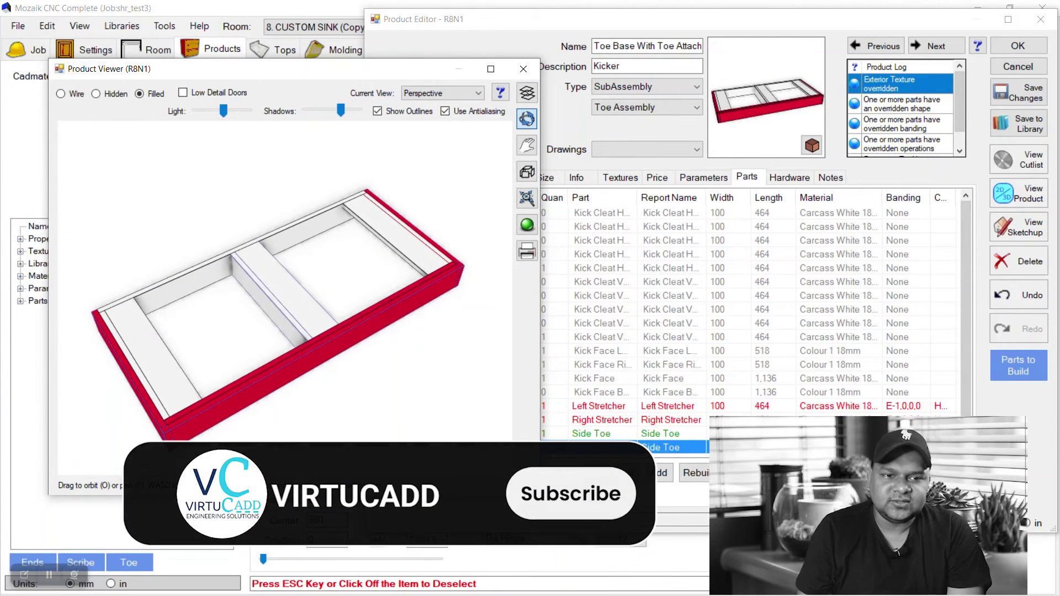
# Locate the Front Toe part in the wireframe preview and change its type to UfinInterior.
pyautogui.click(604, 380)
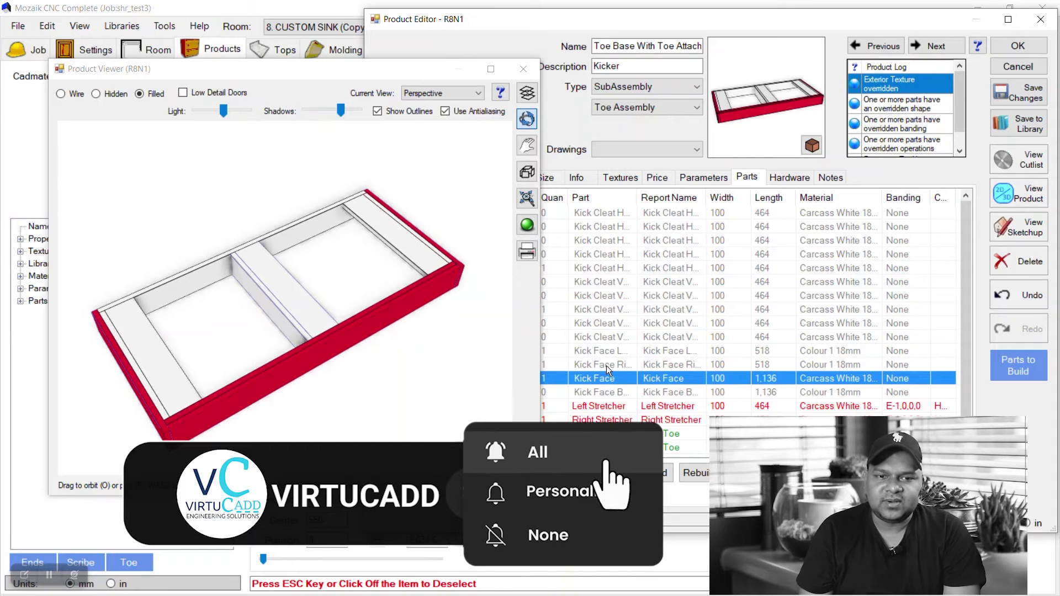
pyautogui.scroll(-1, 605, 365)
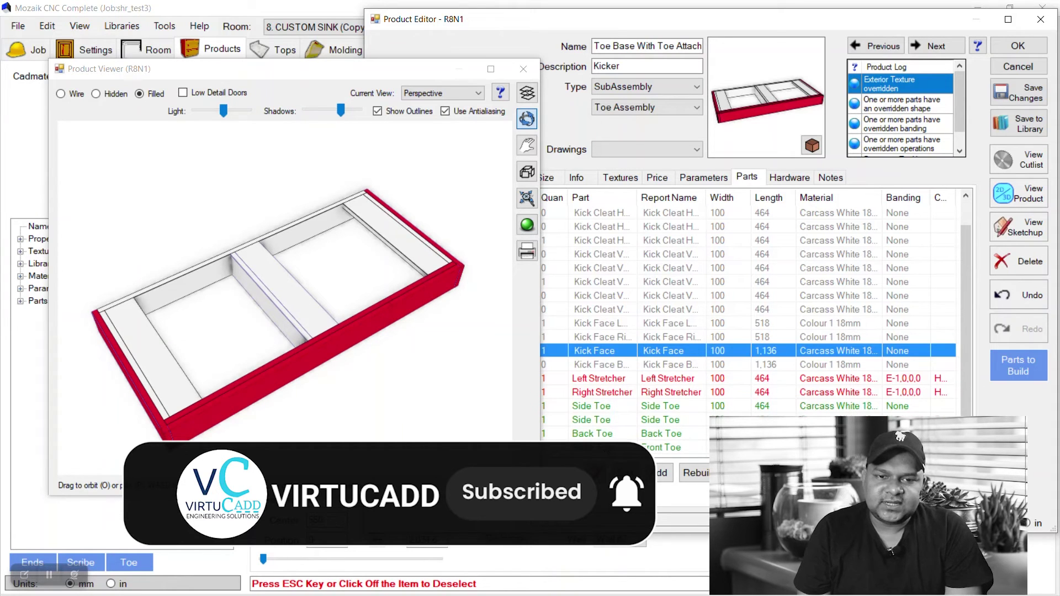
pyautogui.click(606, 447)
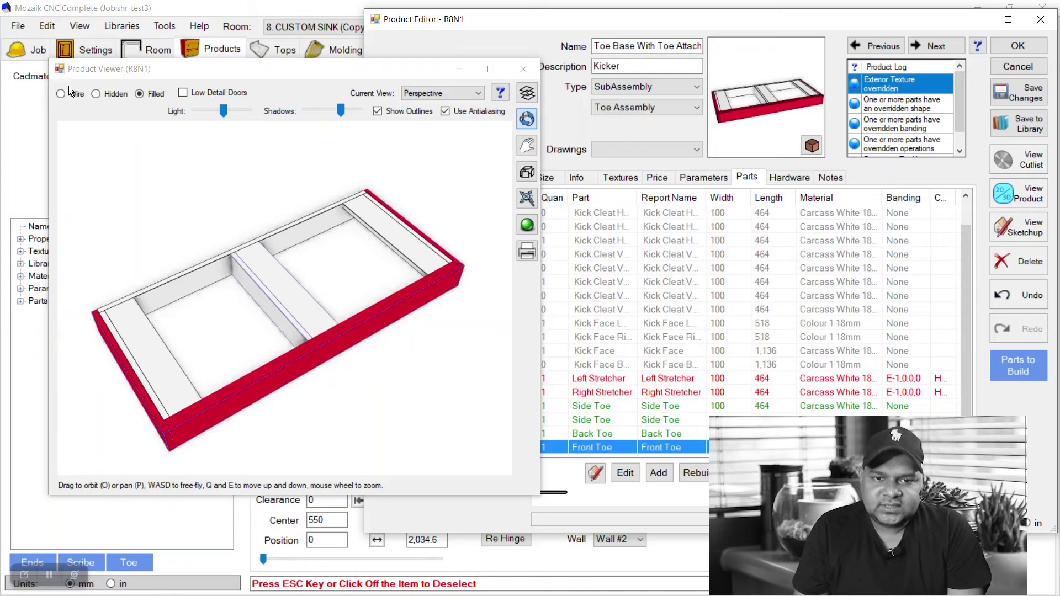
pyautogui.click(74, 100)
pyautogui.click(61, 94)
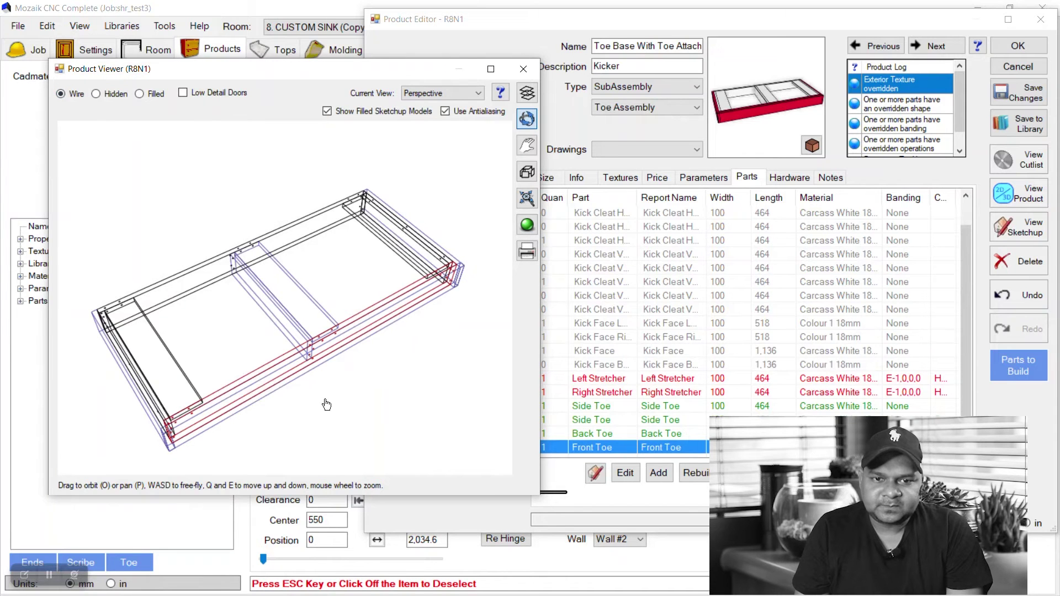
pyautogui.moveTo(326, 405); pyautogui.dragTo(357, 413)
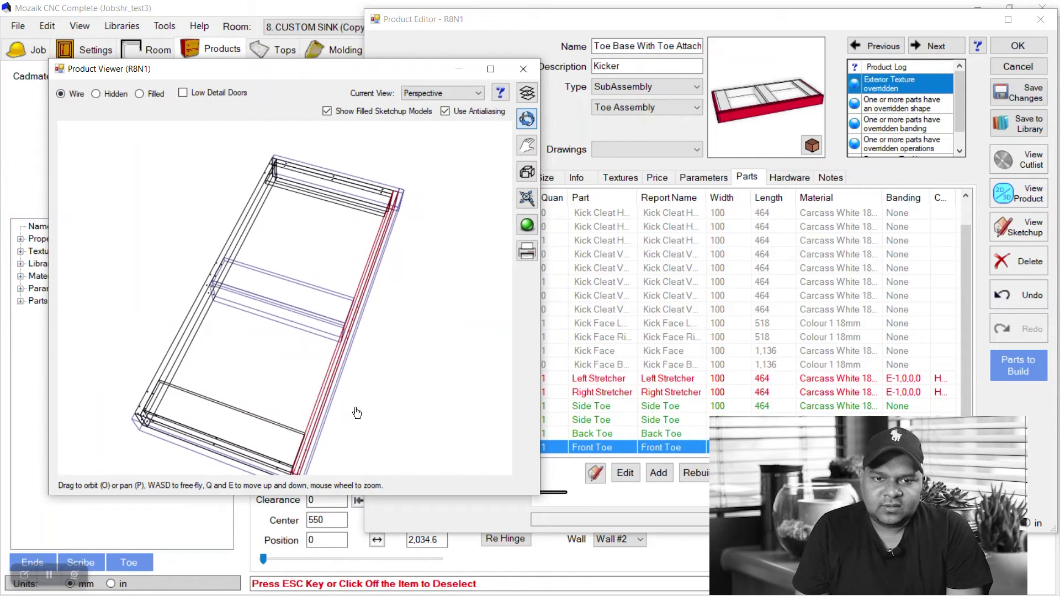
pyautogui.click(658, 446)
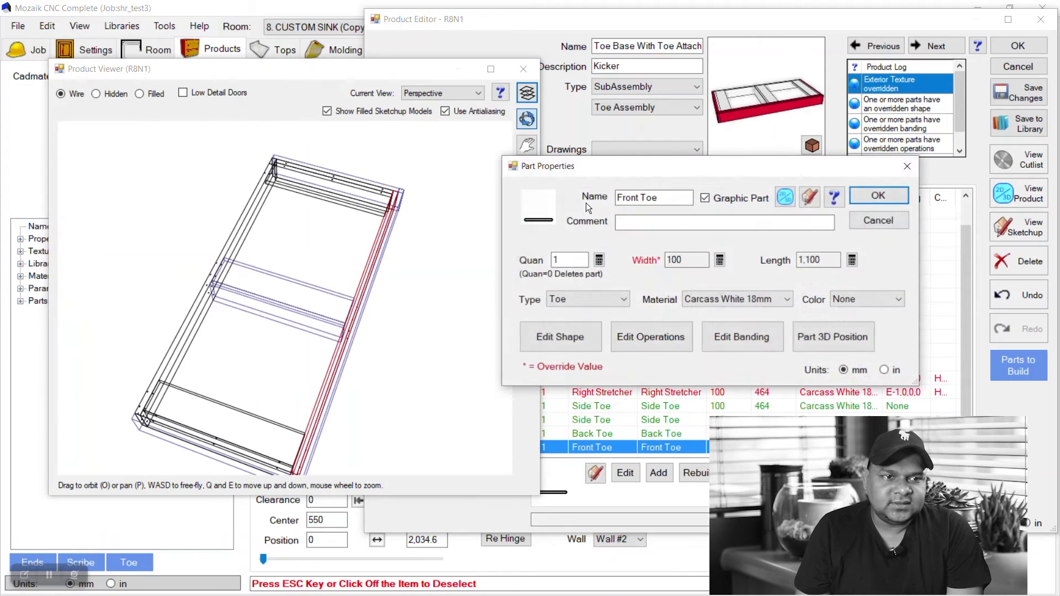
pyautogui.click(602, 299)
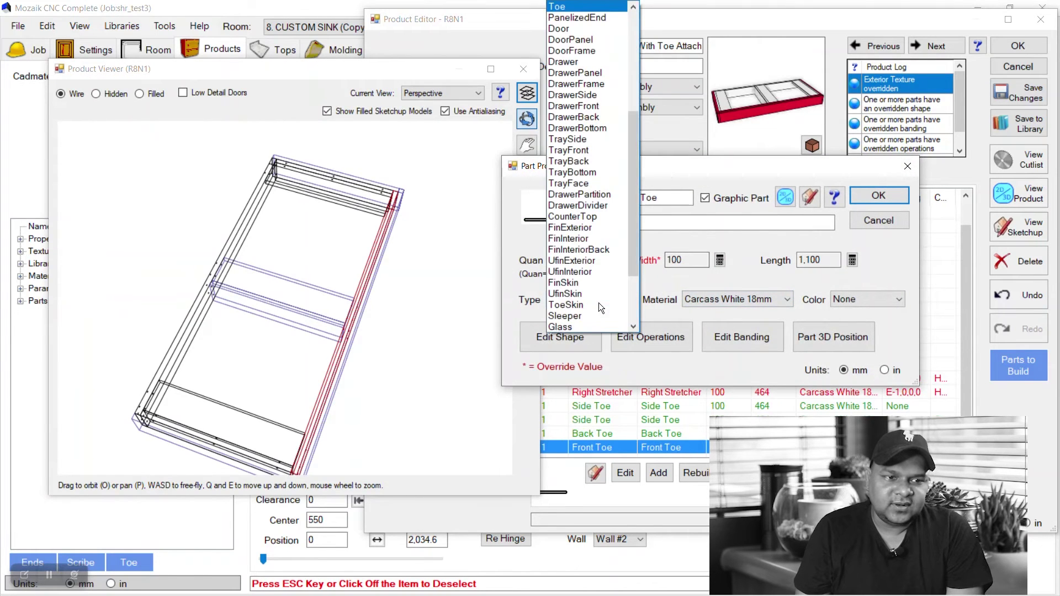
pyautogui.click(584, 273)
pyautogui.click(864, 197)
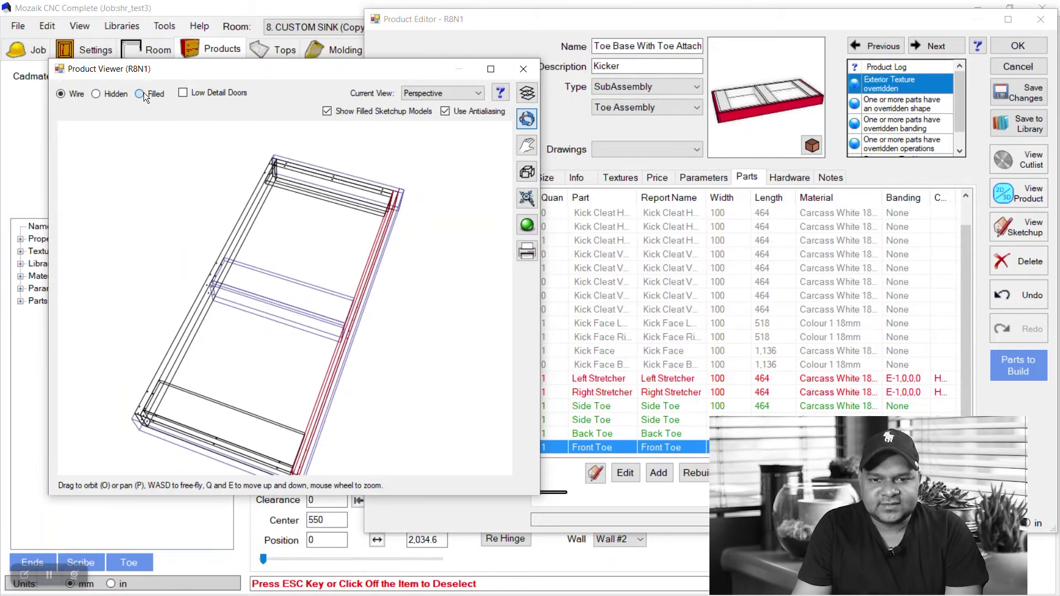
# Inspect the toe base in filled display, close its preview, and accept the product changes.
pyautogui.click(139, 94)
pyautogui.moveTo(342, 298); pyautogui.dragTo(277, 296)
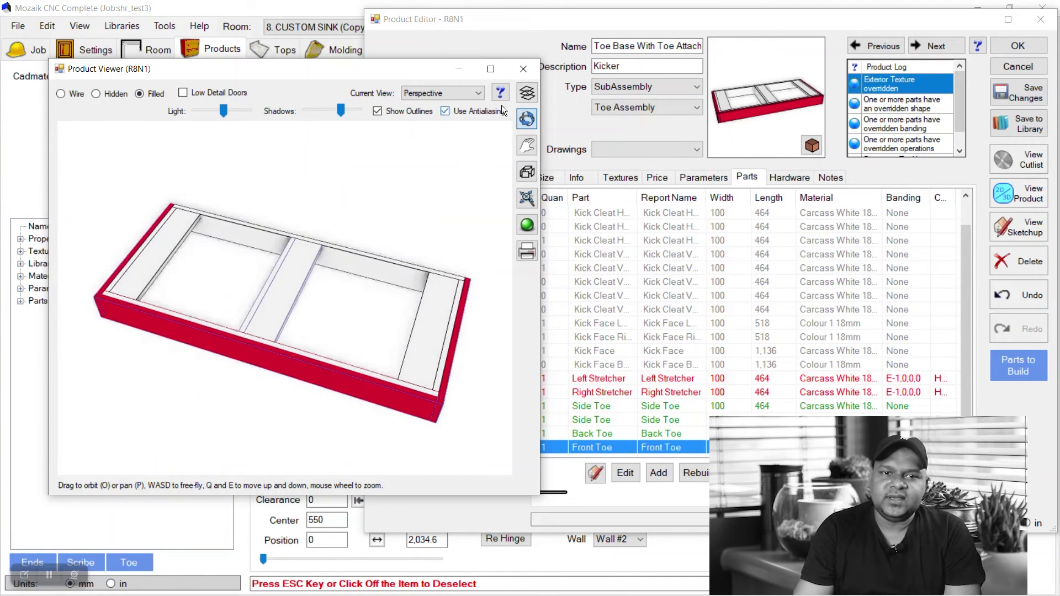
pyautogui.click(522, 69)
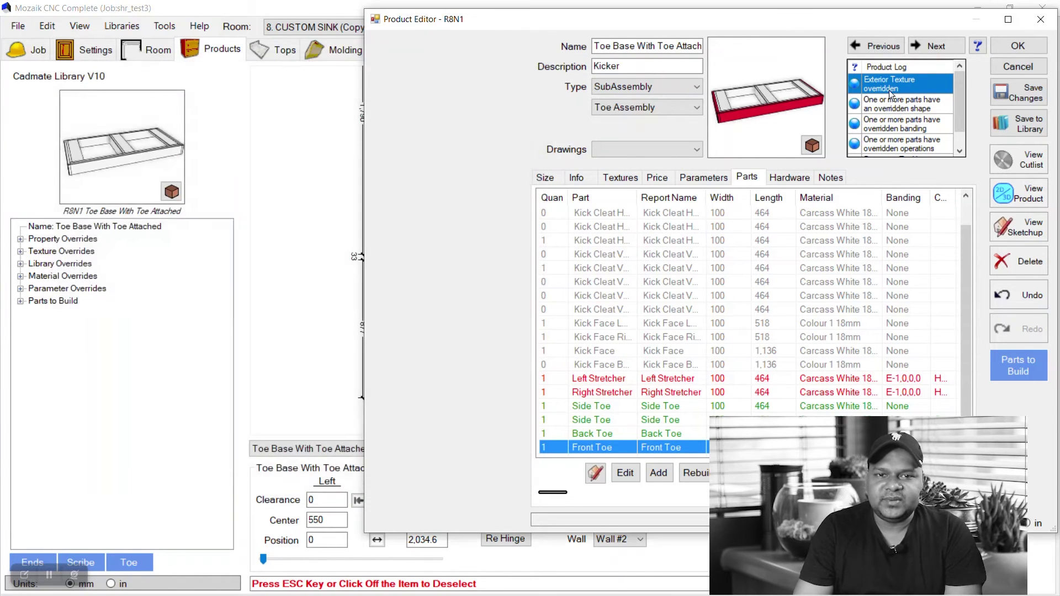
pyautogui.click(1011, 48)
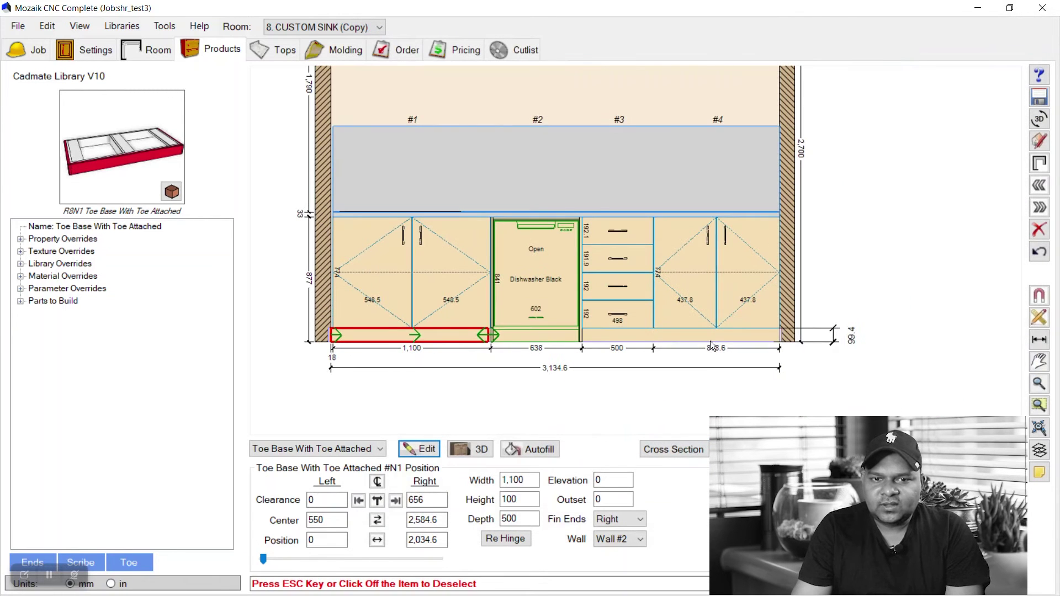
# Edit the toe base beneath cabinets #3 and #4 and assign the 16 Paint yellow image as its exterior texture.
pyautogui.click(707, 330)
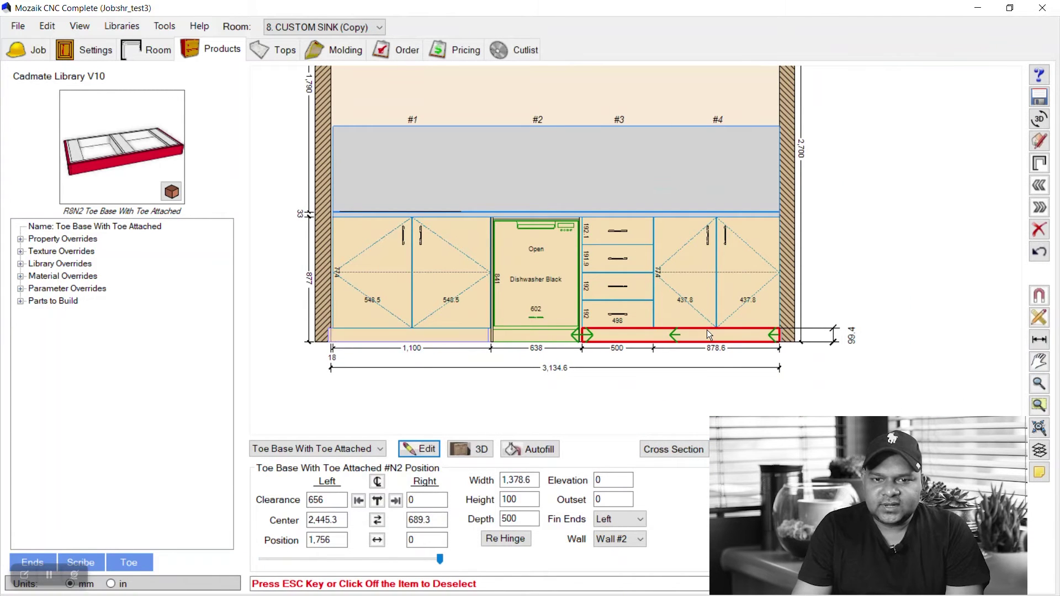
pyautogui.click(422, 450)
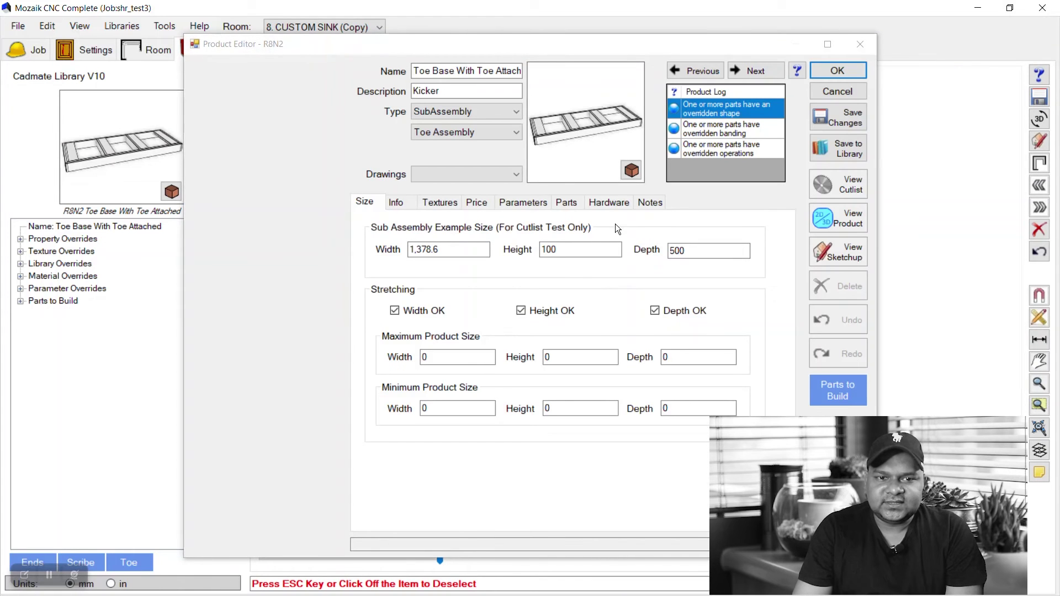
pyautogui.click(445, 205)
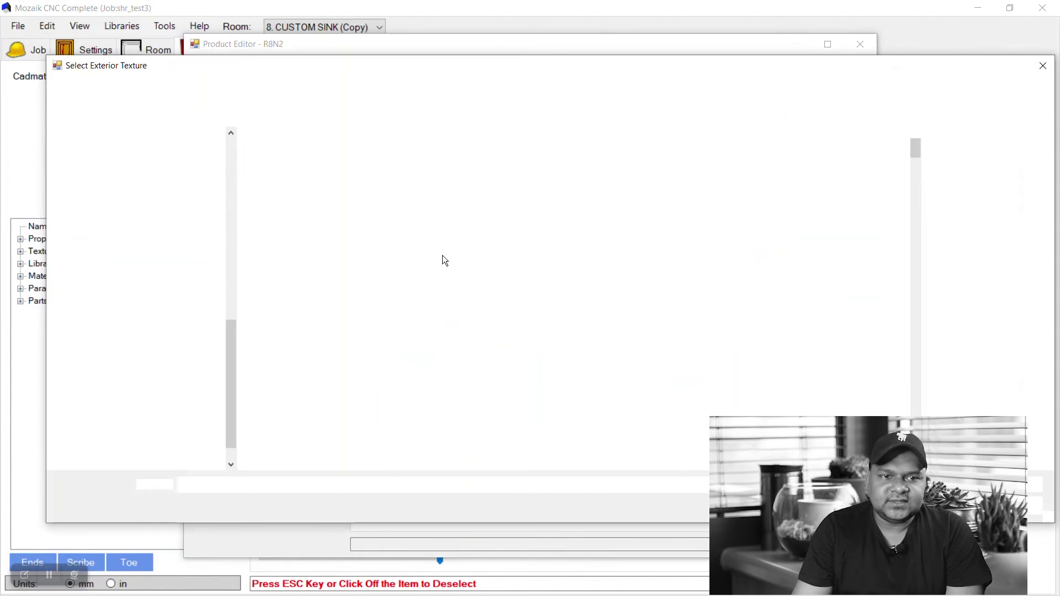
pyautogui.click(495, 436)
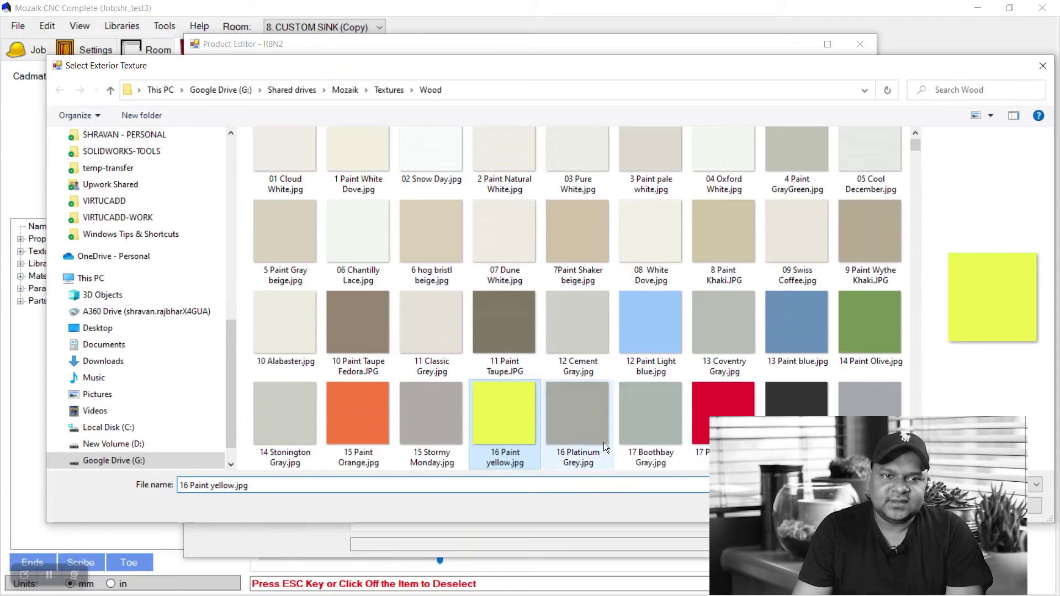
pyautogui.doubleClick(529, 438)
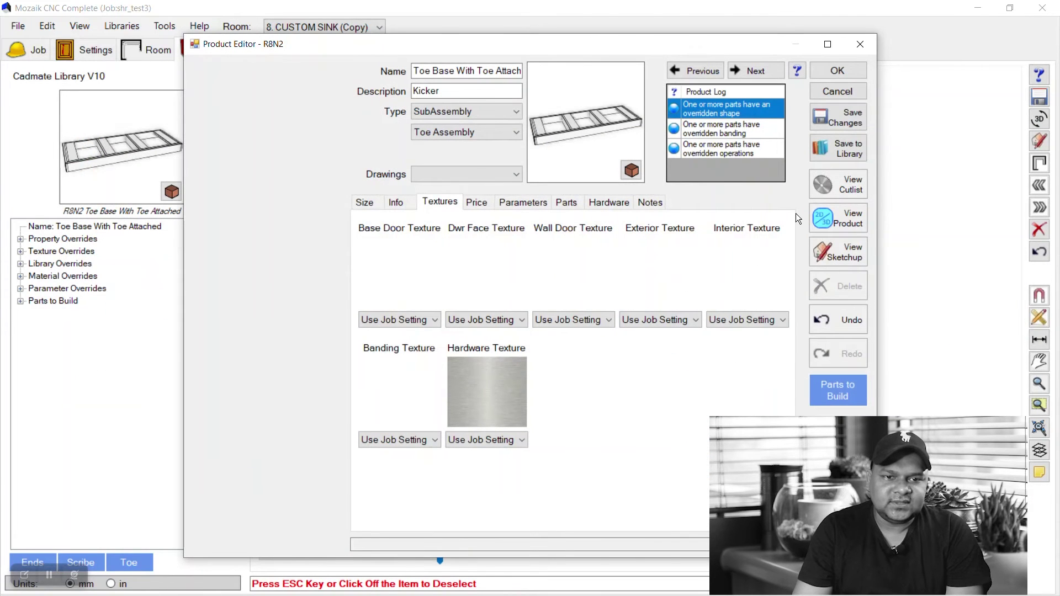
# Inspect the yellow toe base in the 3D preview and arrange the product editor beside it.
pyautogui.click(830, 214)
pyautogui.moveTo(343, 350); pyautogui.dragTo(406, 339)
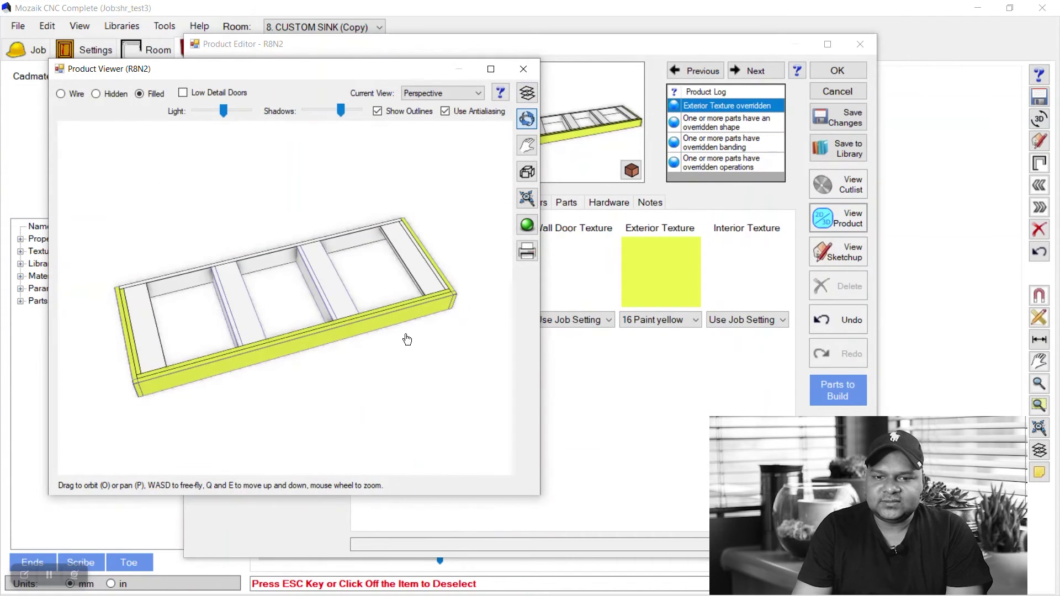
pyautogui.moveTo(664, 48); pyautogui.dragTo(879, 26)
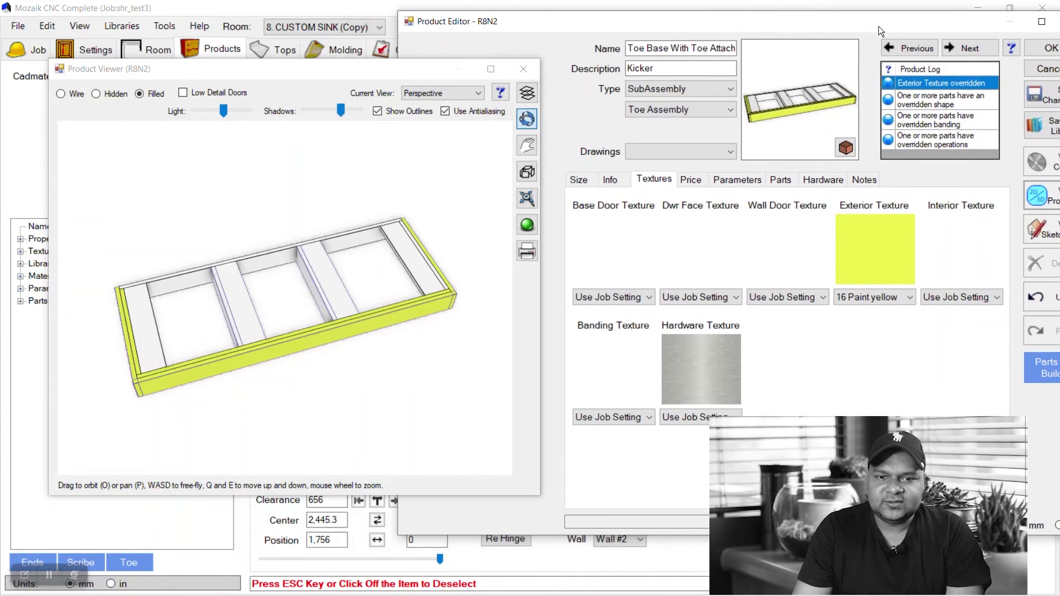
# Open the toe base's parts list and change the first Side Toe part's type to UfinInterior.
pyautogui.click(780, 179)
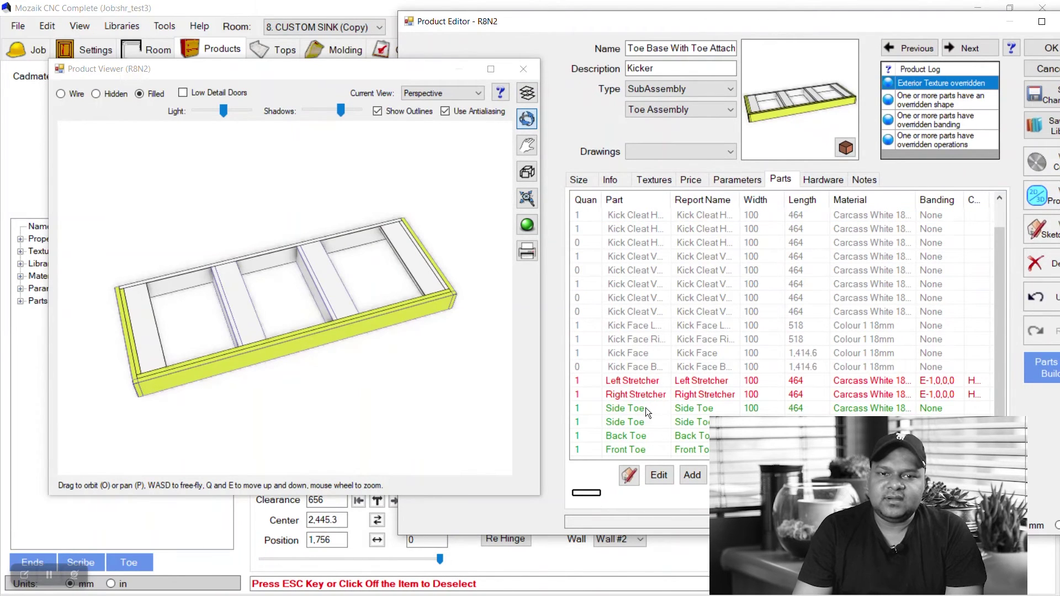
pyautogui.click(637, 400)
pyautogui.click(650, 407)
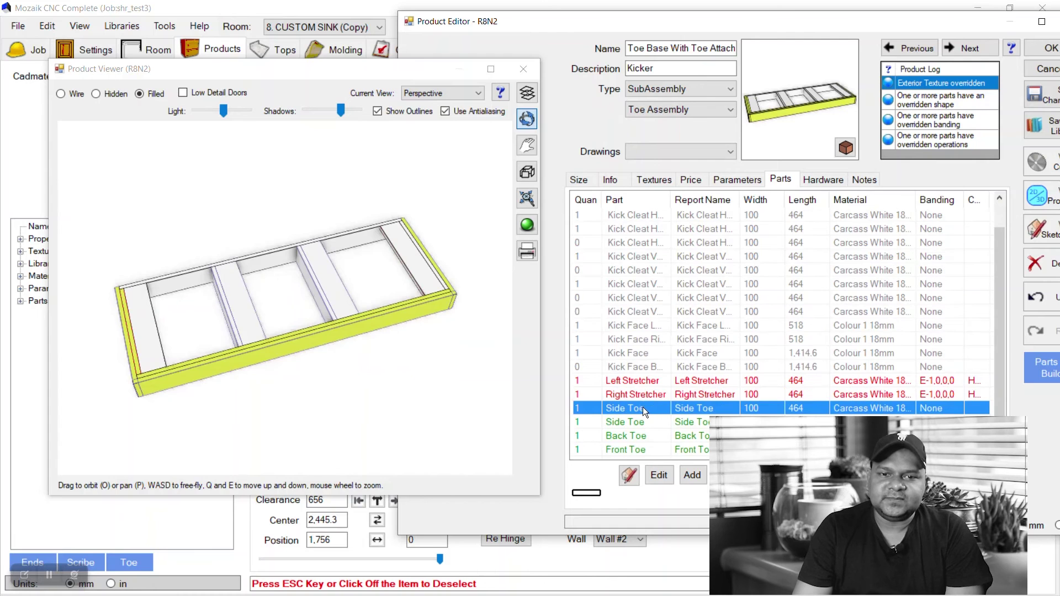
pyautogui.doubleClick(642, 406)
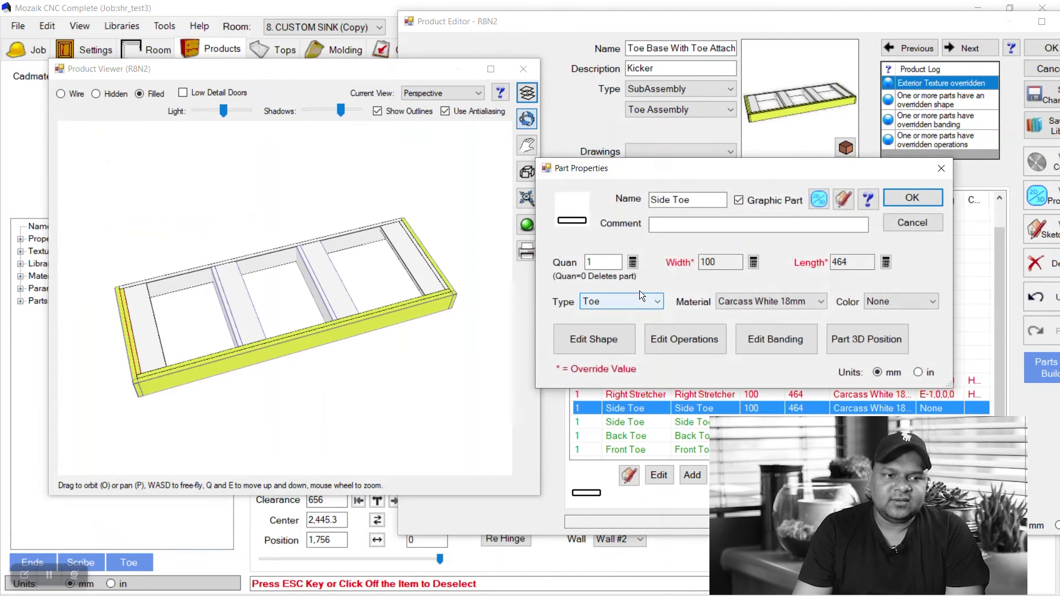
pyautogui.click(657, 300)
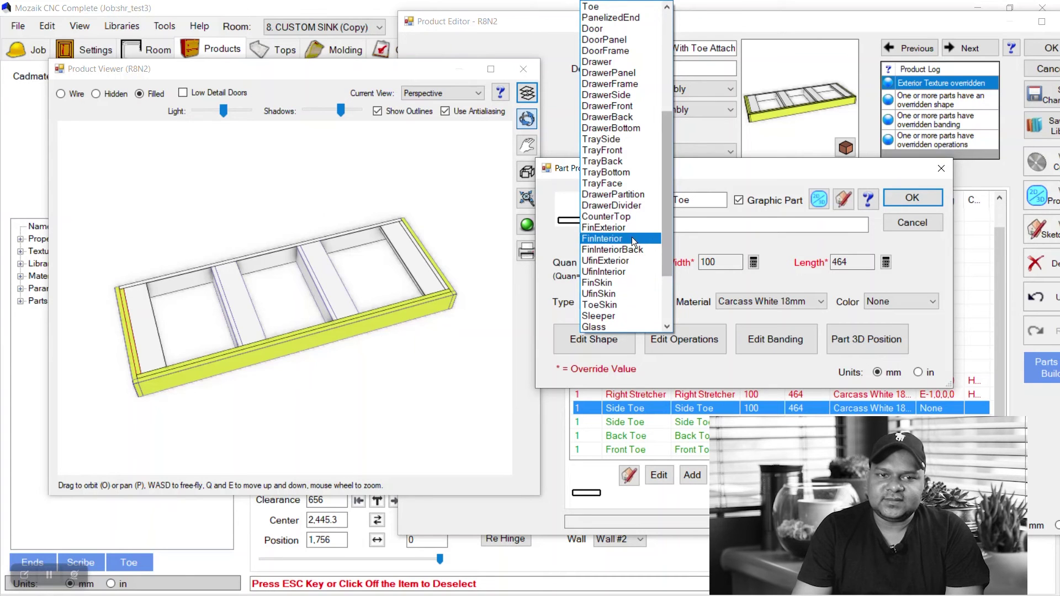
pyautogui.click(620, 269)
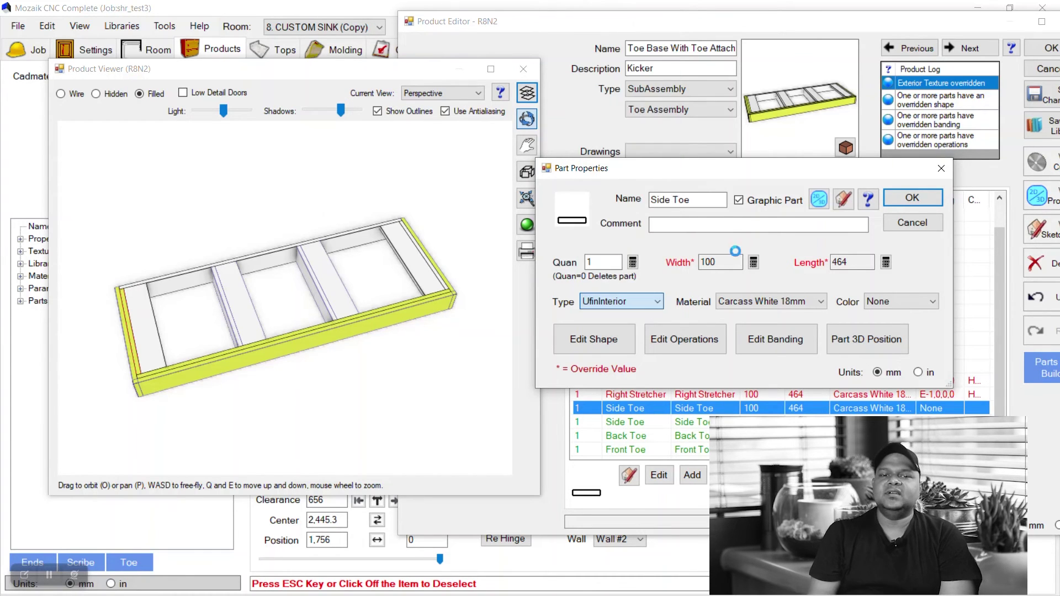
pyautogui.click(912, 197)
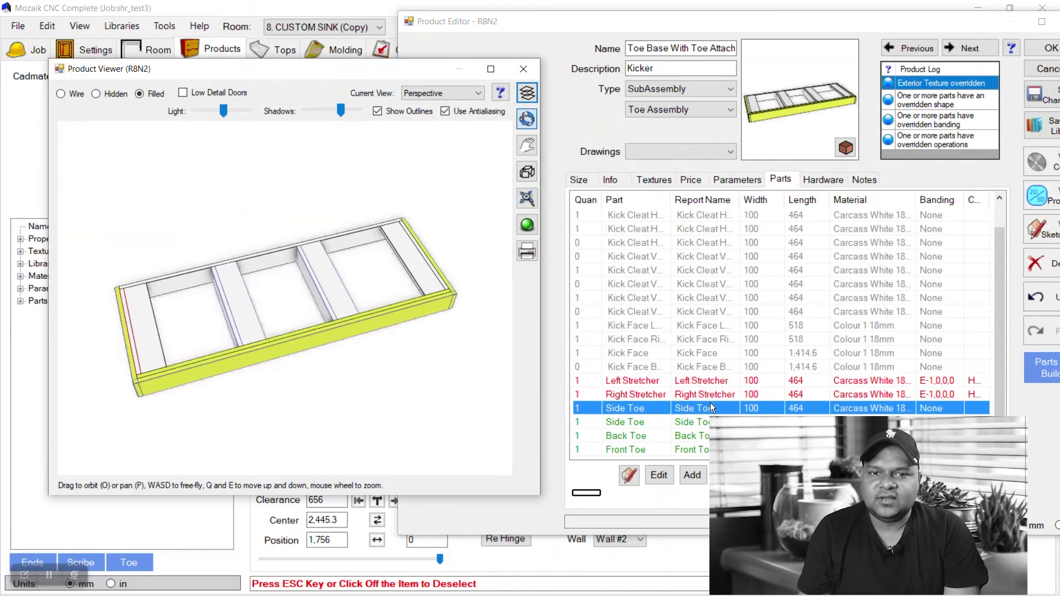
# Change the type of the second Side Toe part, the one at the opposite end, to UfinInterior.
pyautogui.click(697, 421)
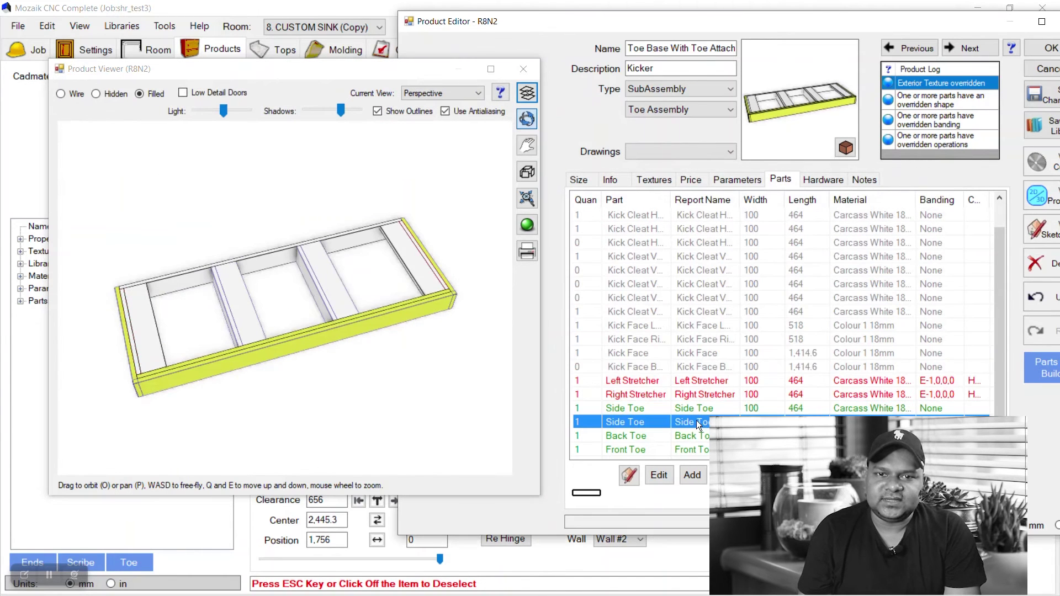
pyautogui.doubleClick(696, 420)
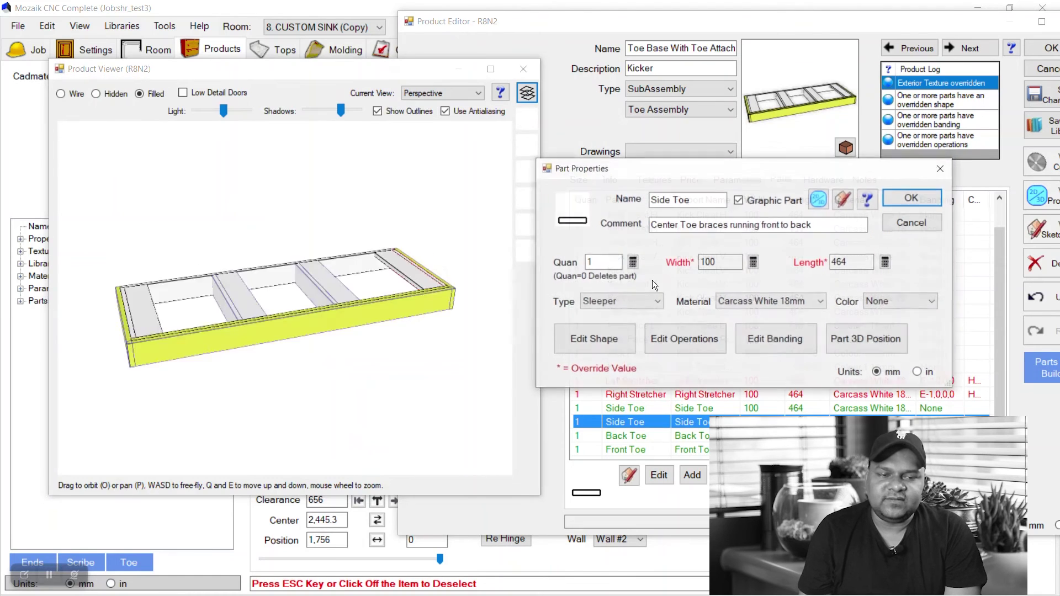
pyautogui.click(654, 300)
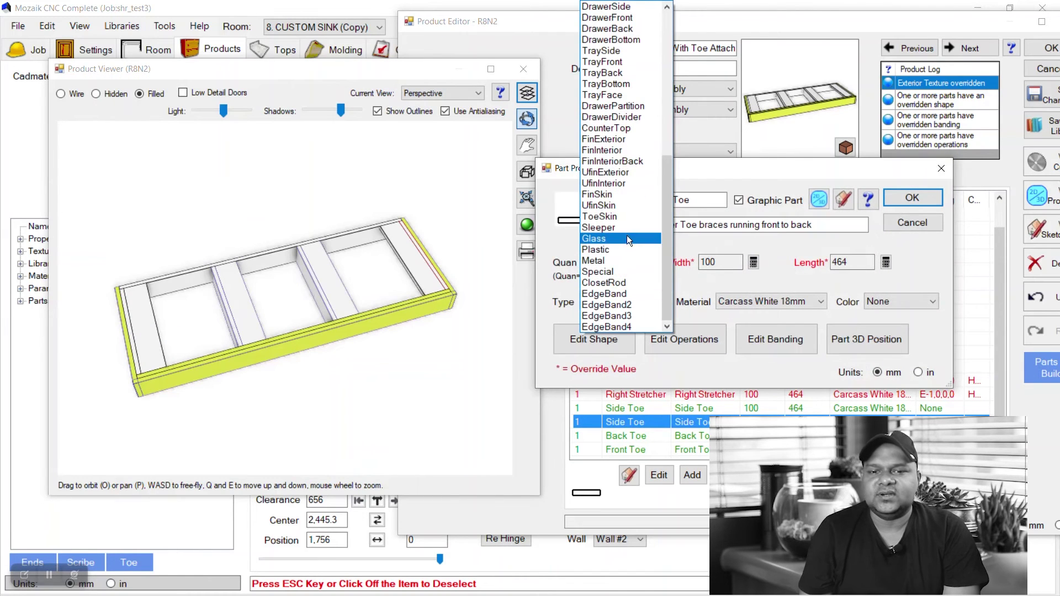
pyautogui.click(621, 183)
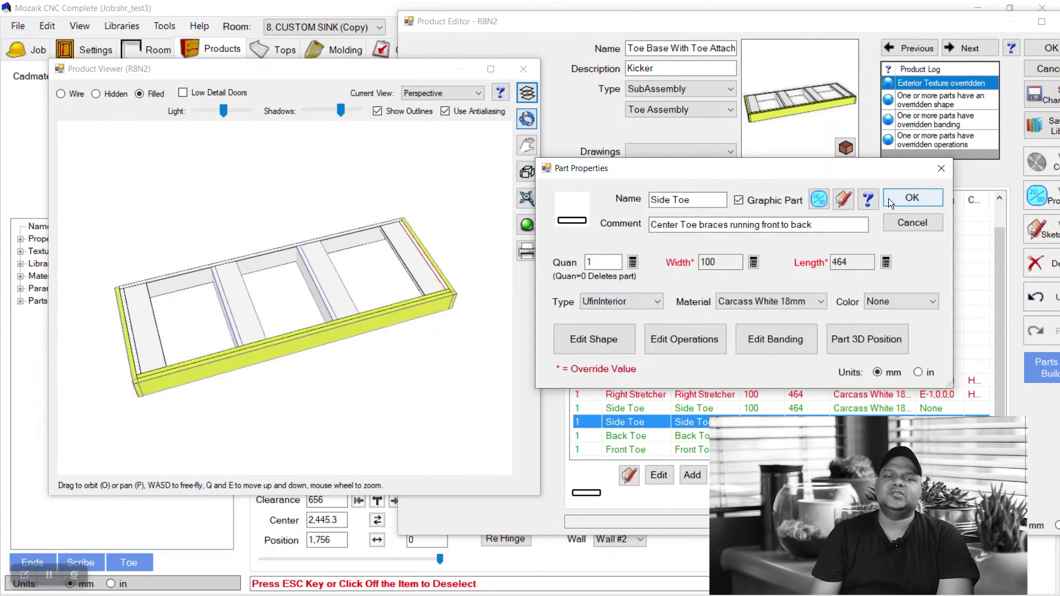
pyautogui.click(897, 196)
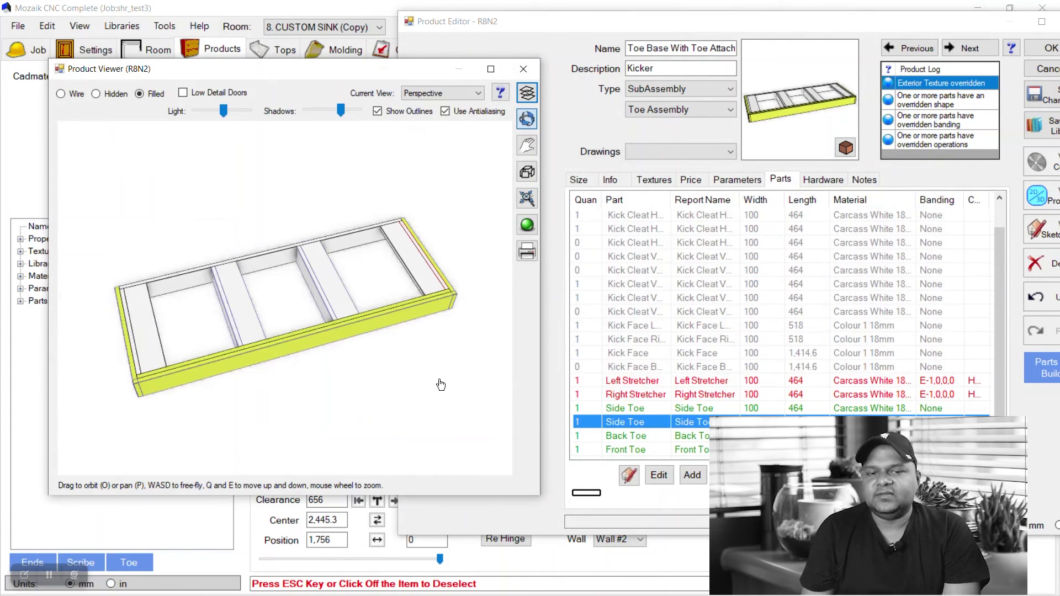
# Change the Front Toe part's type to UfinInterior and accept its part properties.
pyautogui.click(647, 449)
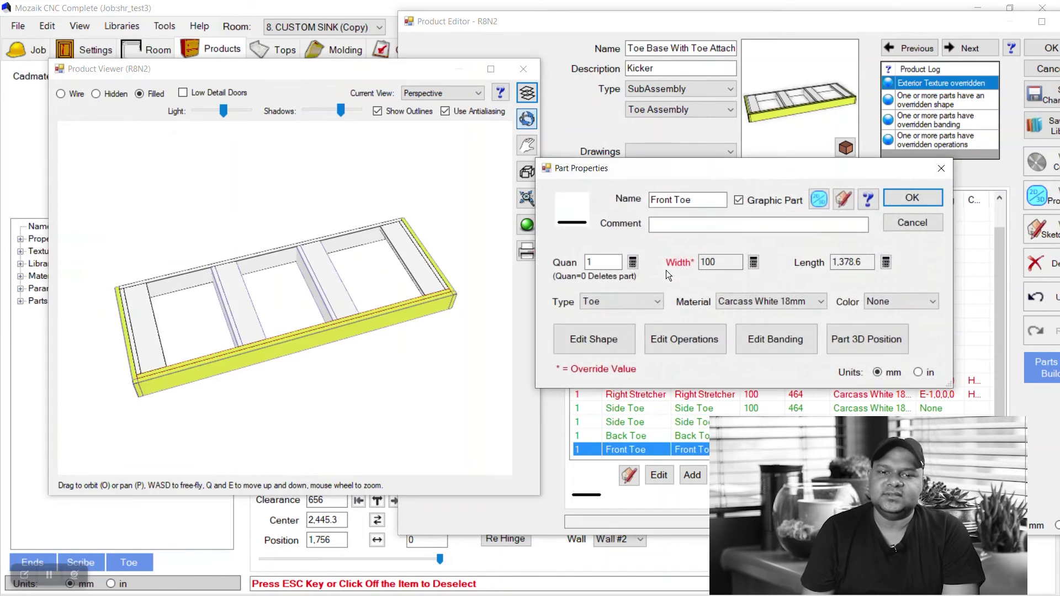
pyautogui.click(657, 302)
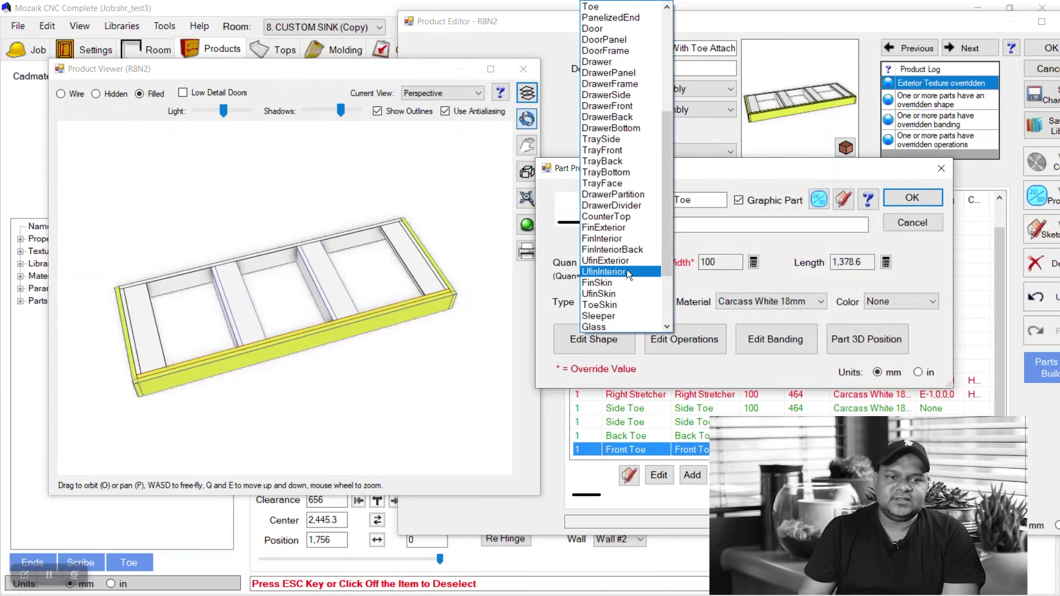
pyautogui.click(623, 270)
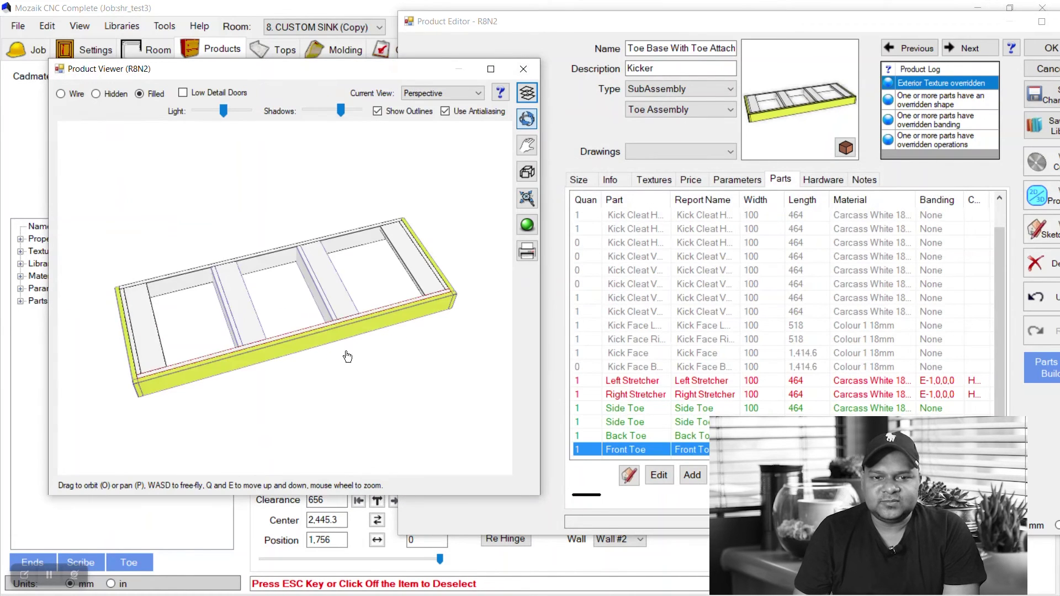
# Identify the front Kick Face part, change its type to FinExterior, and inspect it in the 3D preview.
pyautogui.click(634, 354)
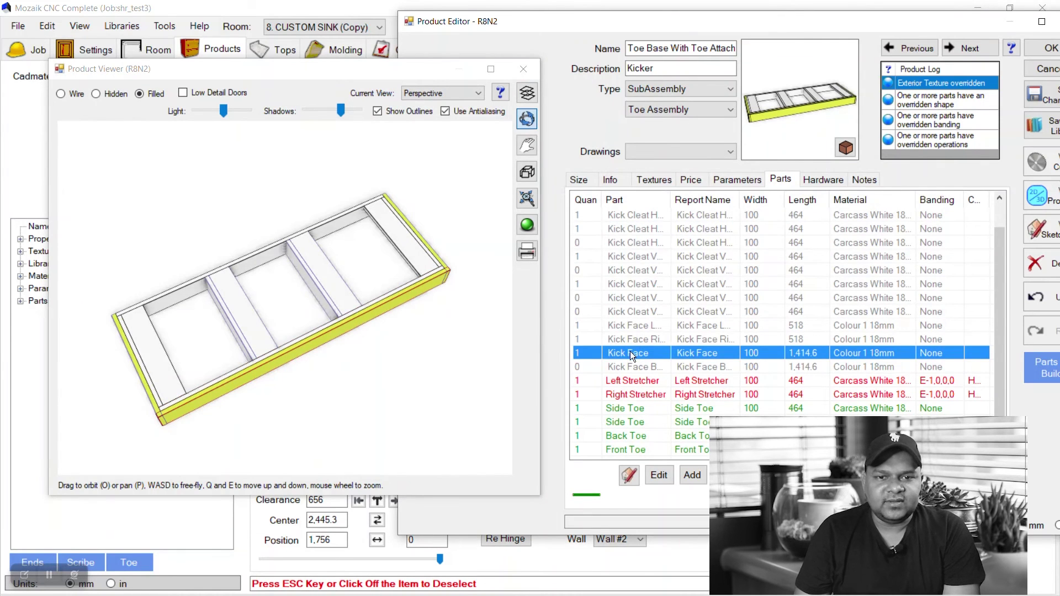
pyautogui.click(630, 366)
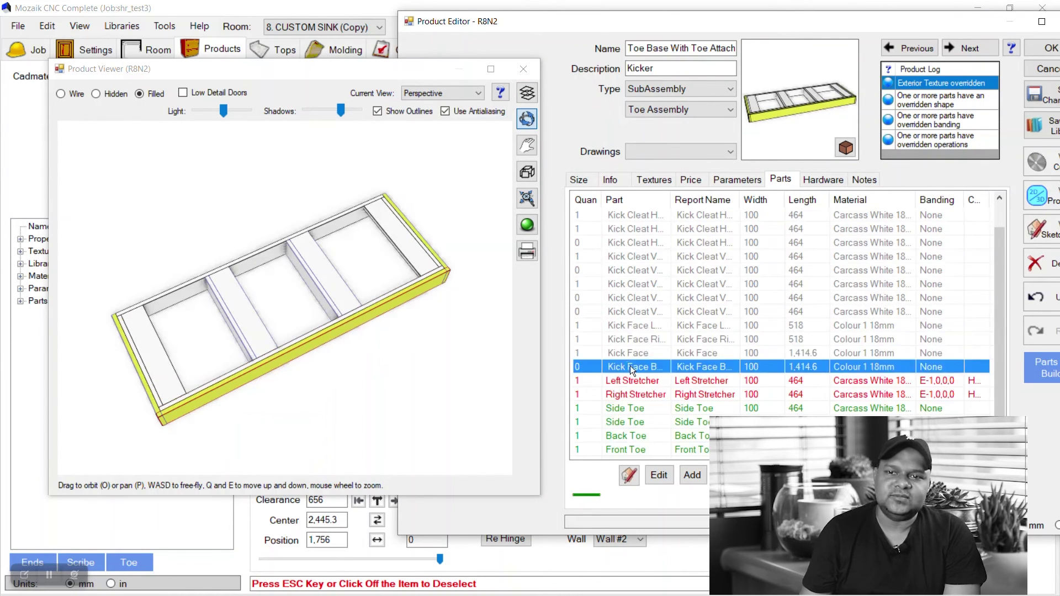
pyautogui.click(631, 354)
pyautogui.doubleClick(630, 354)
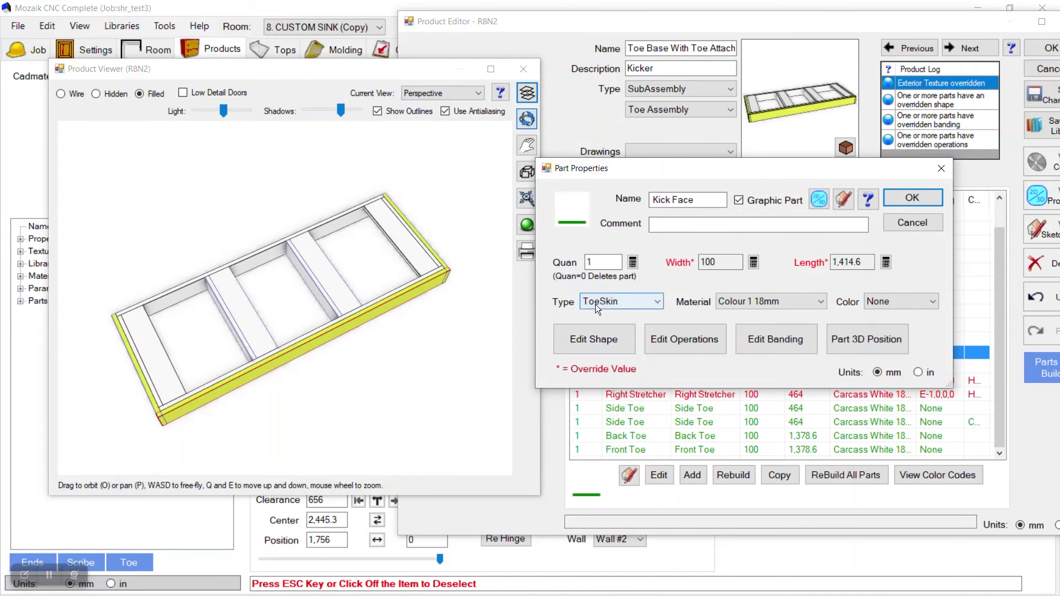
pyautogui.click(655, 304)
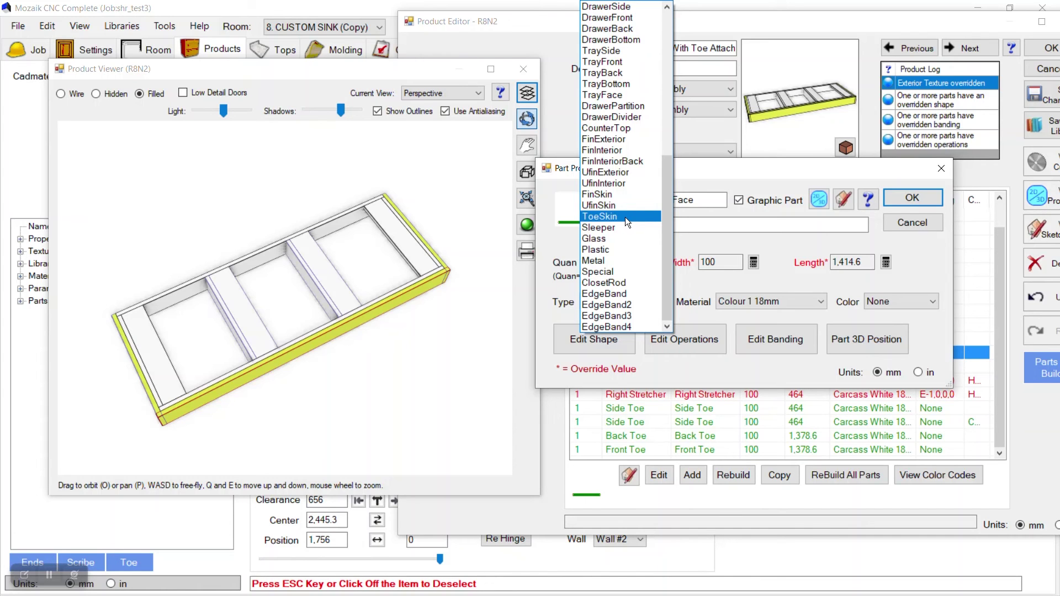
pyautogui.click(609, 140)
pyautogui.click(902, 200)
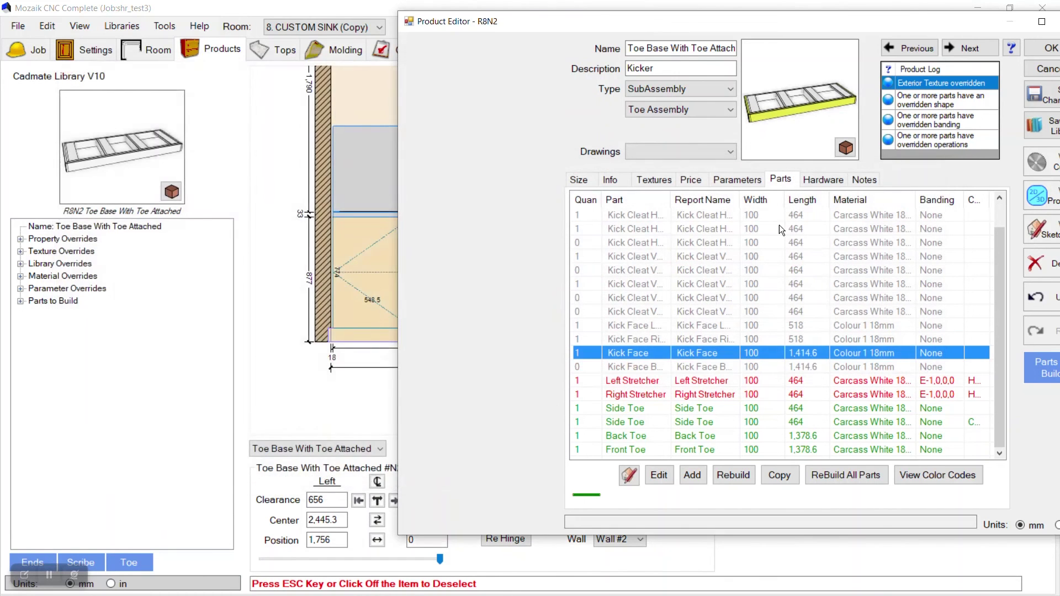
pyautogui.moveTo(438, 343); pyautogui.dragTo(416, 350)
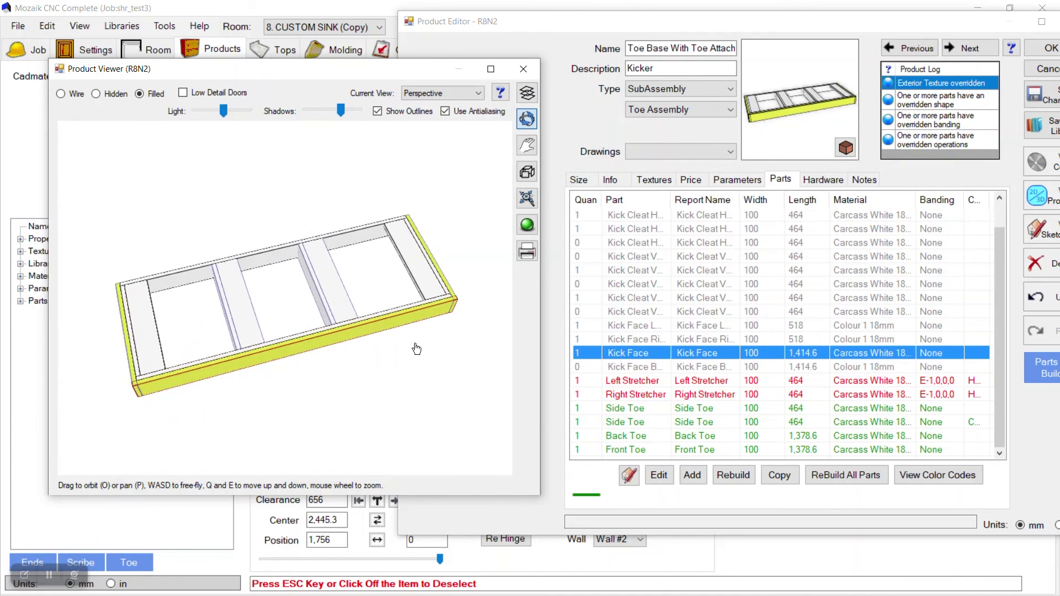